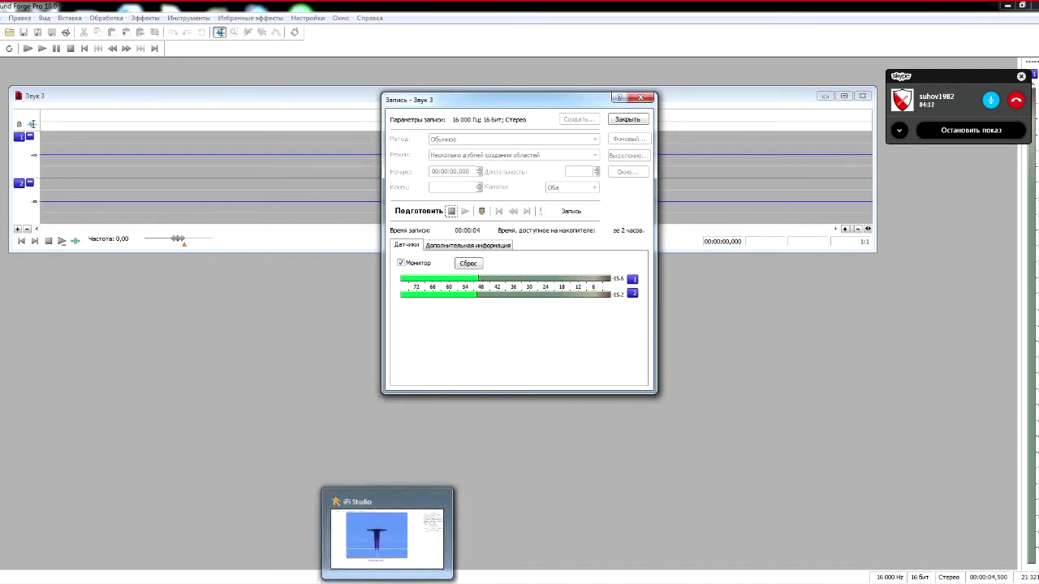
Minimize the Sound Forge Pro recording dialog to reveal the Skype call window.
click(1006, 11)
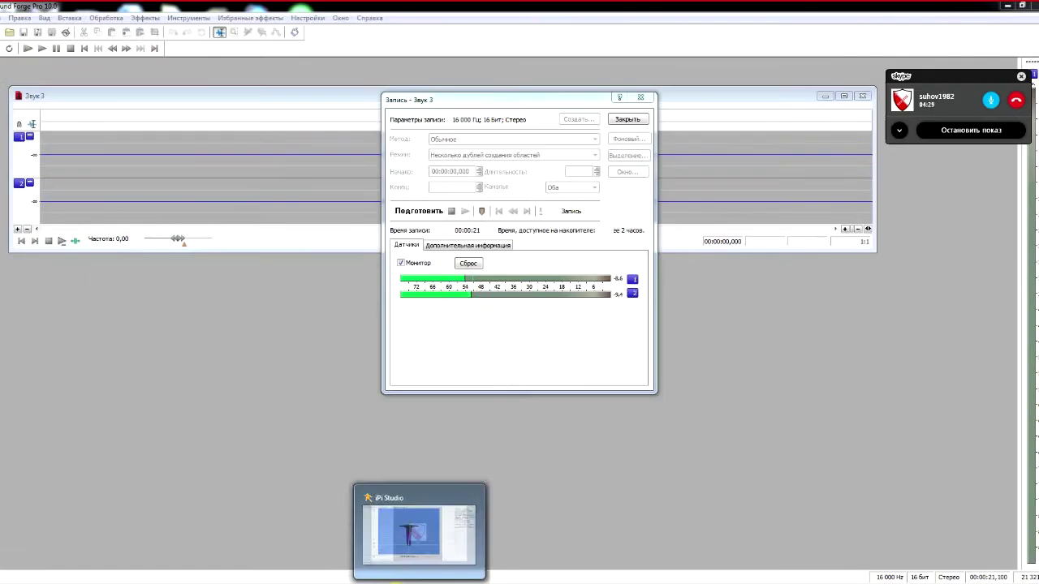
Look over iPi Mocap Studio, then switch to the browser showing the My eBay summary.
click(395, 578)
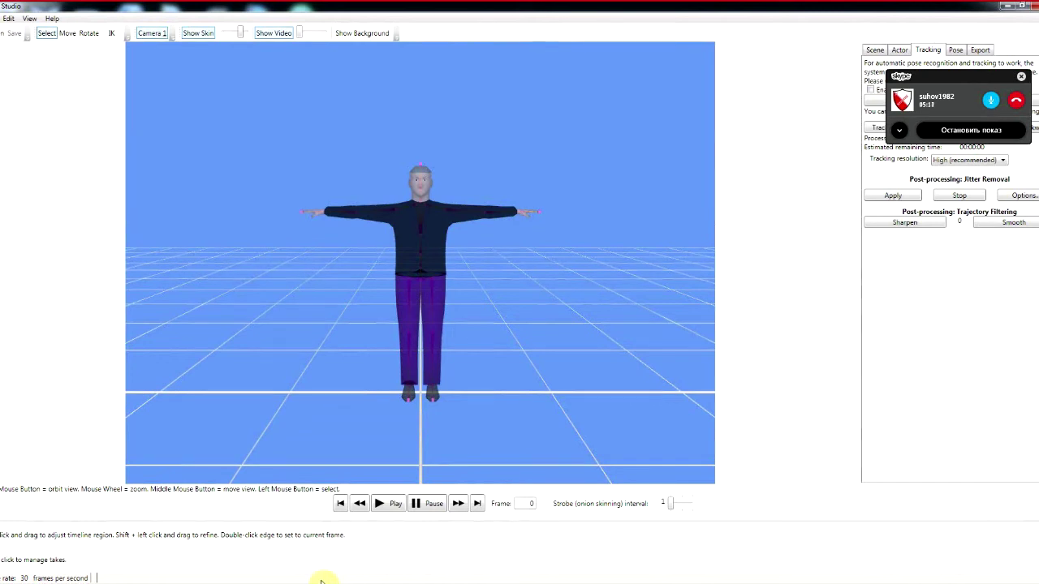
mouse_move(318, 578)
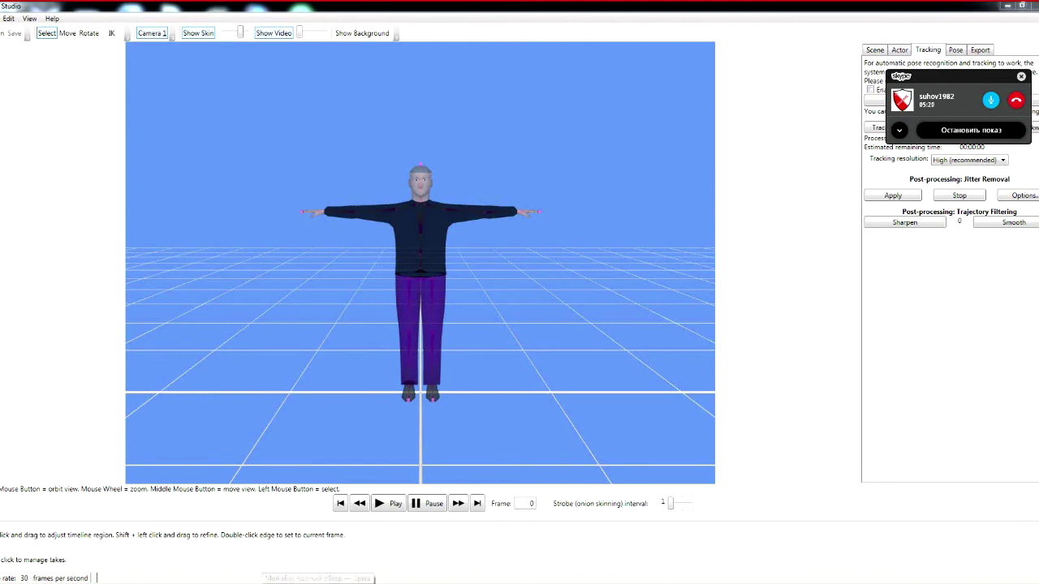
click(318, 568)
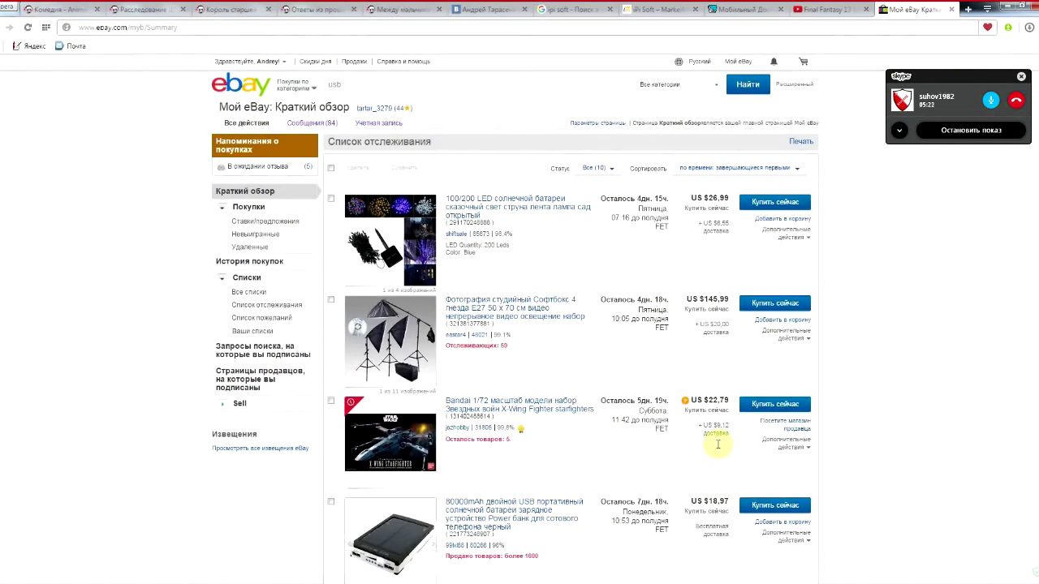
Show the Google results for 'ipi soft', selecting the query and dismissing suggestions.
click(558, 11)
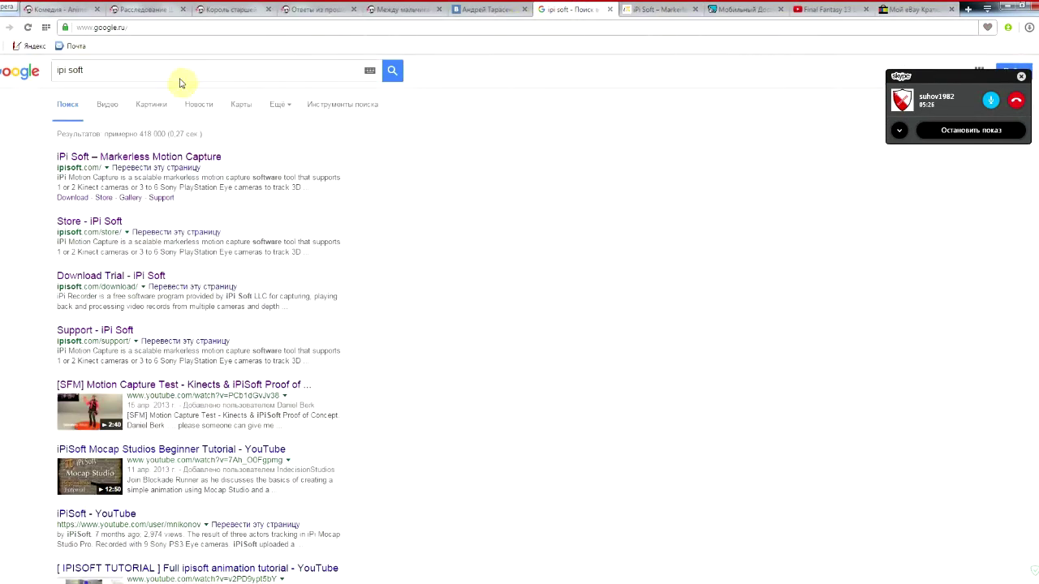
drag(106, 70, 43, 71)
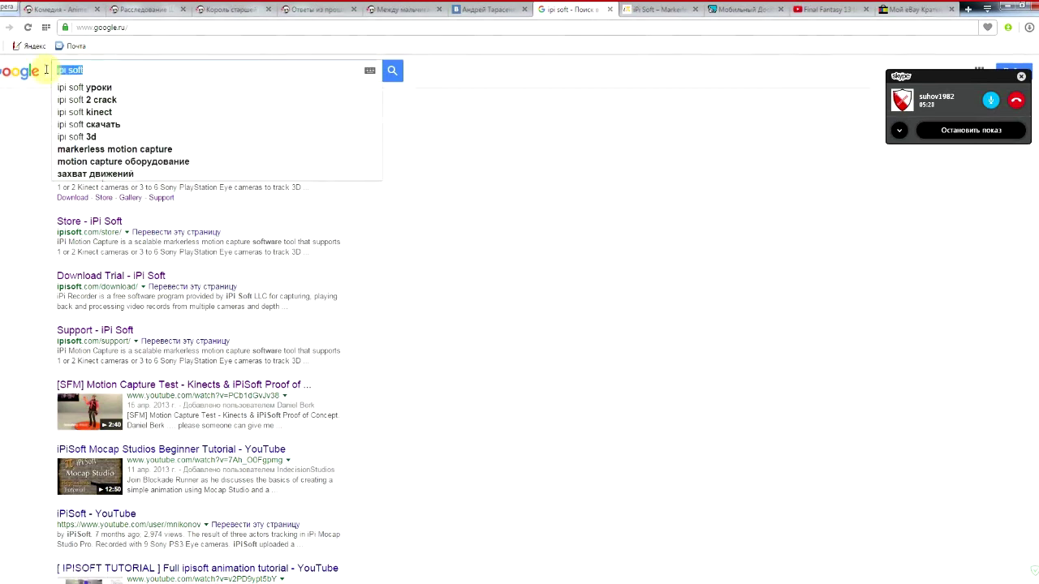
click(118, 72)
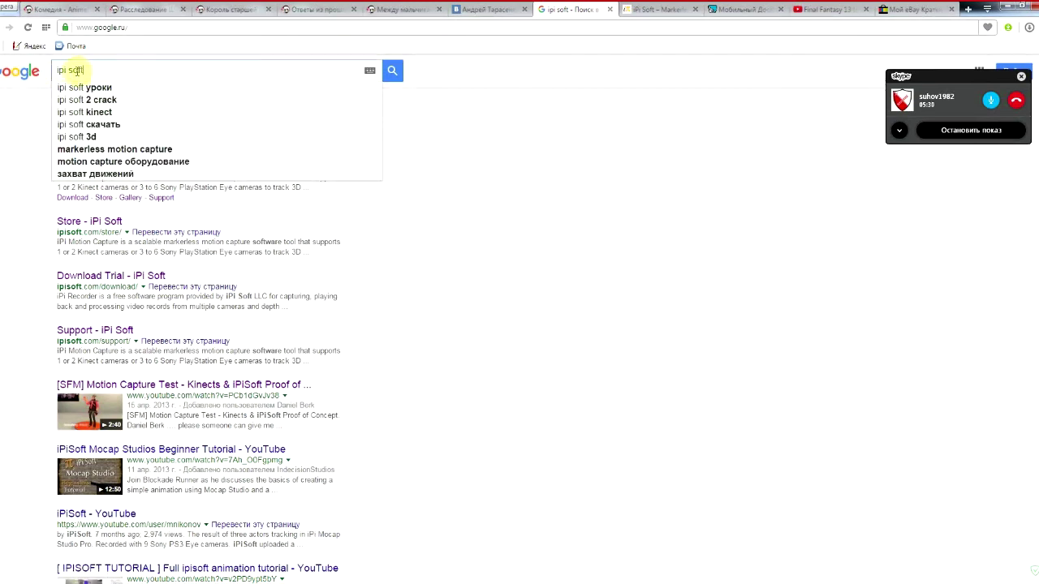
click(489, 148)
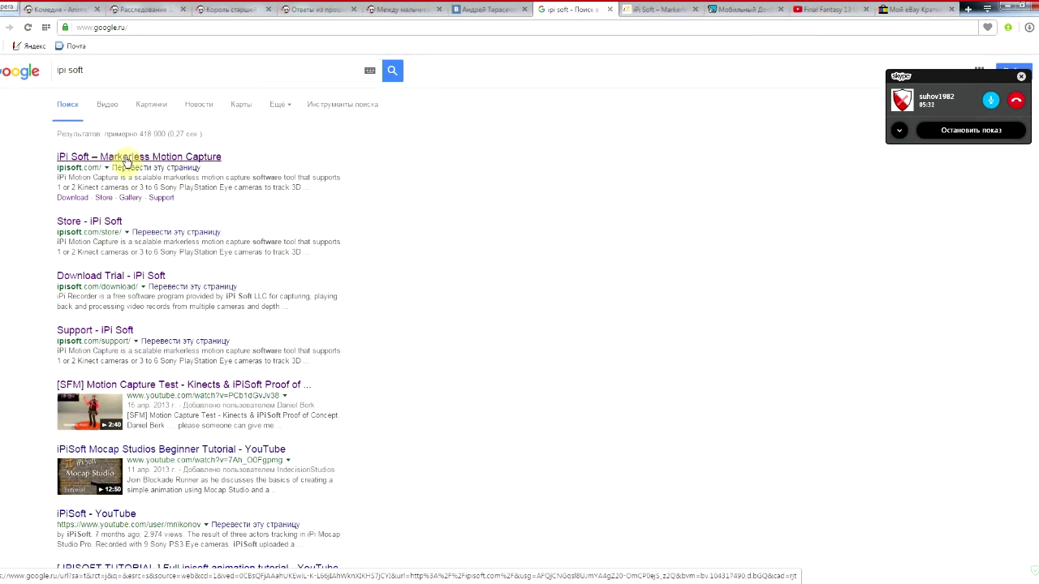
Switch to the iPi Soft tab and scroll through the home page.
click(626, 10)
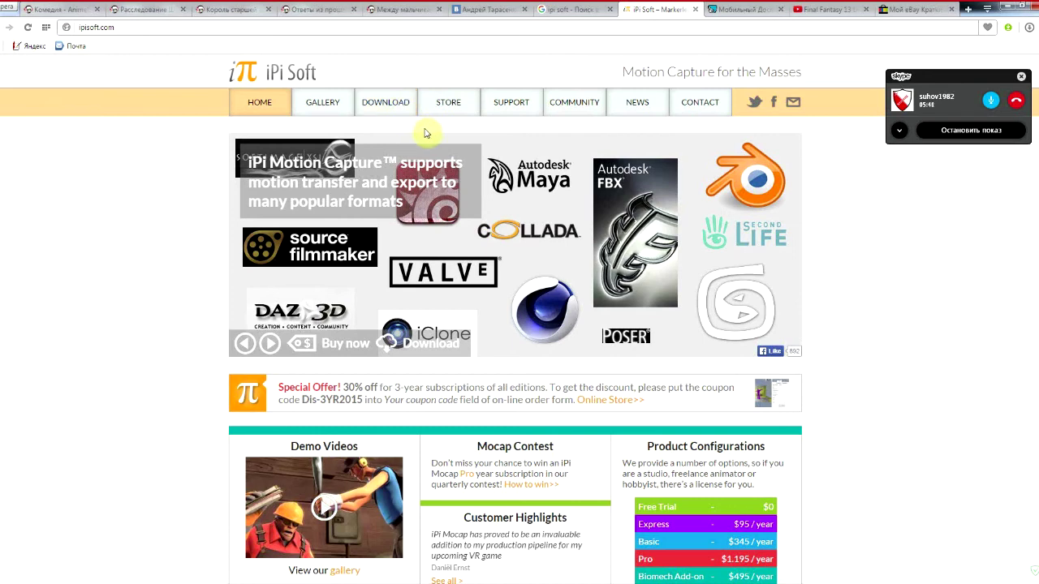
scroll(872, 205, down, 3)
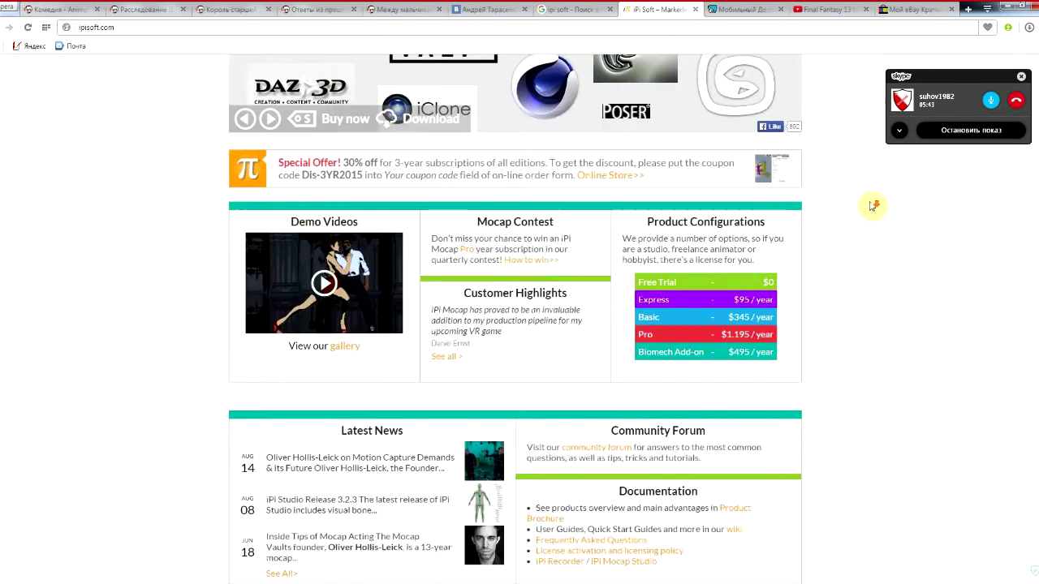
scroll(871, 205, up, 3)
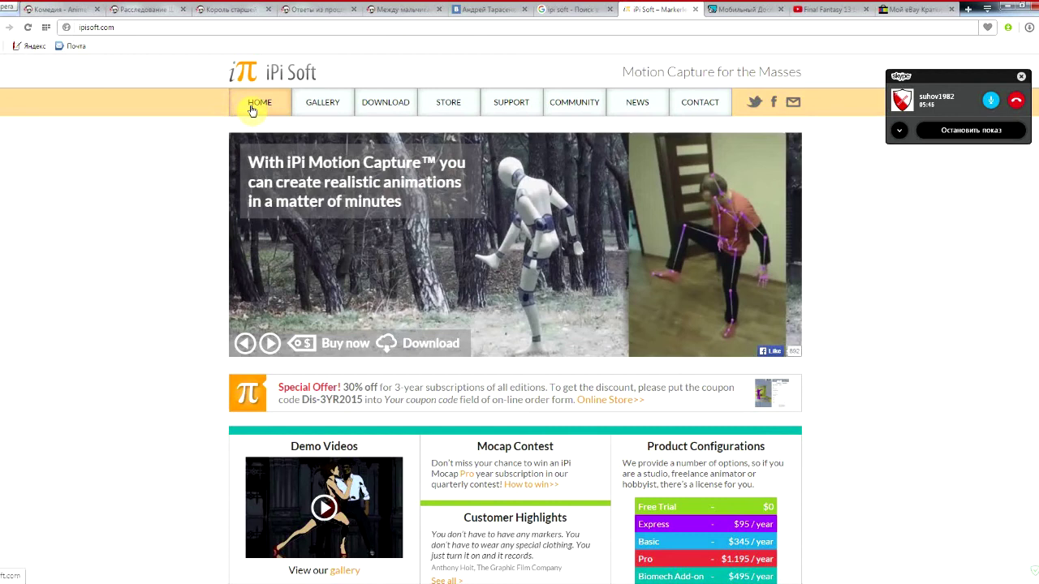
scroll(856, 232, down, 1)
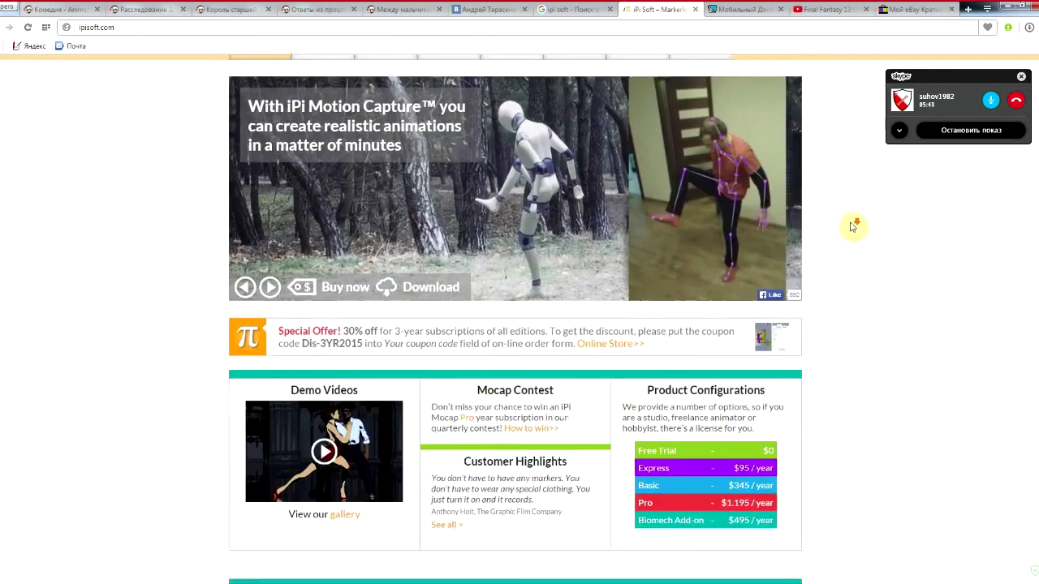
scroll(851, 220, up, 1)
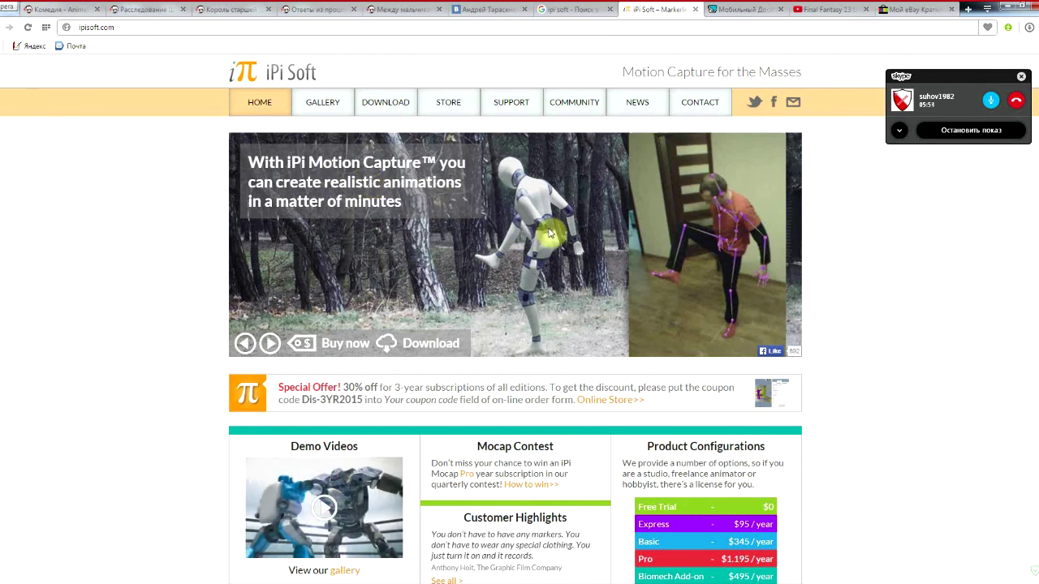
scroll(617, 229, down, 3)
scroll(552, 231, up, 3)
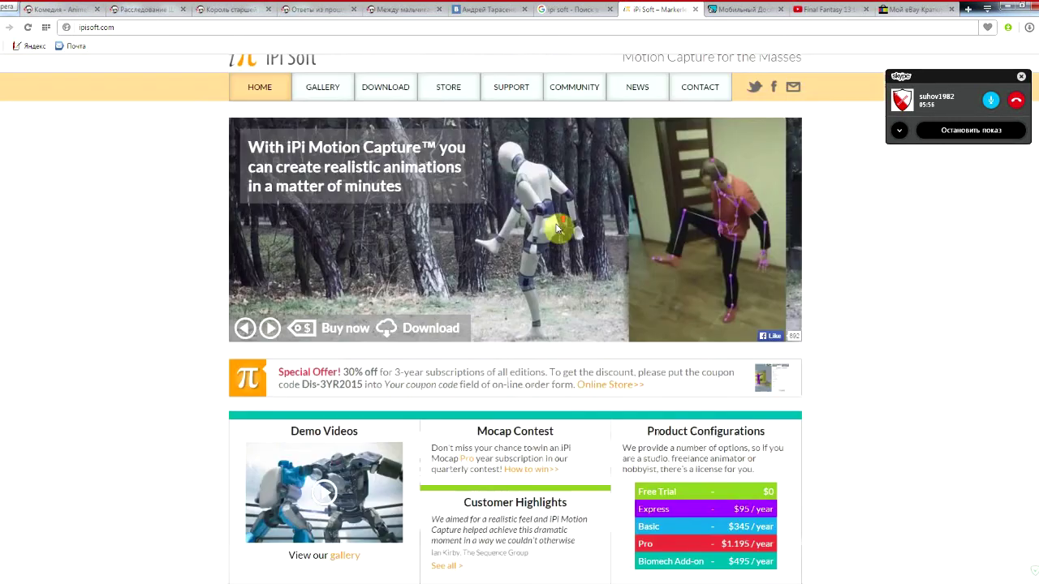
scroll(555, 268, down, 2)
scroll(552, 301, up, 1)
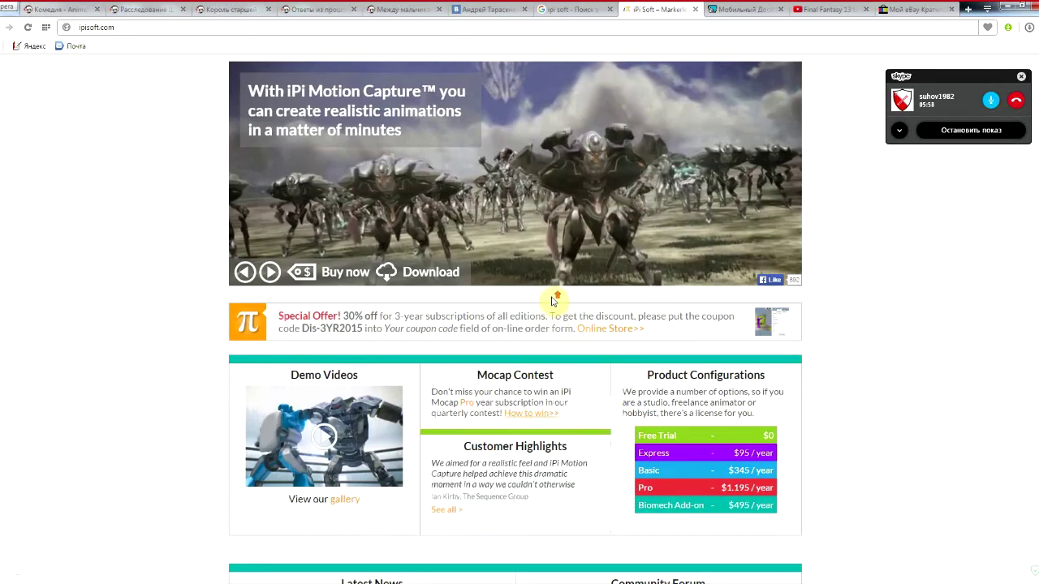
scroll(472, 317, down, 3)
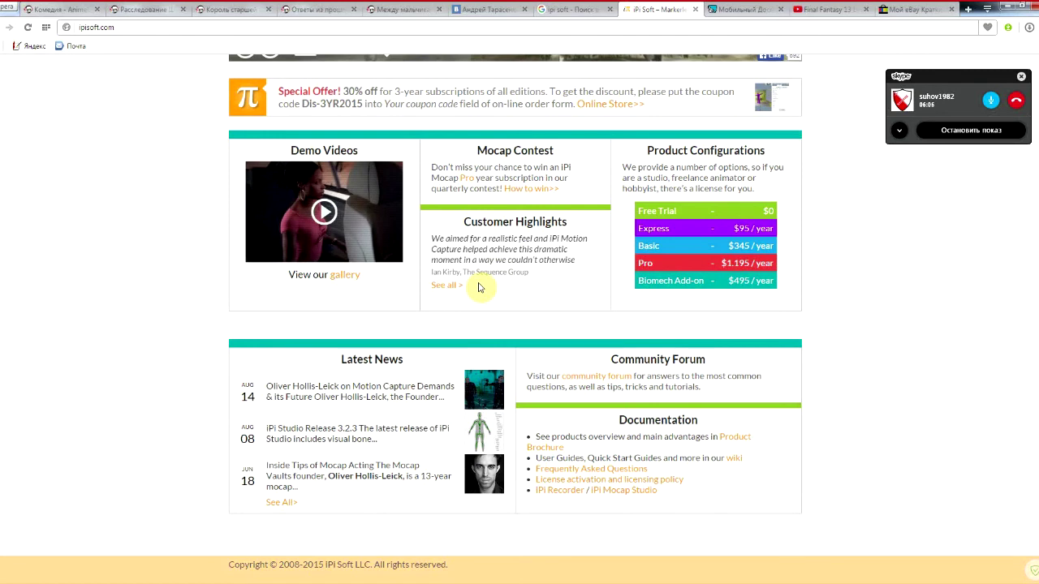
scroll(481, 285, up, 5)
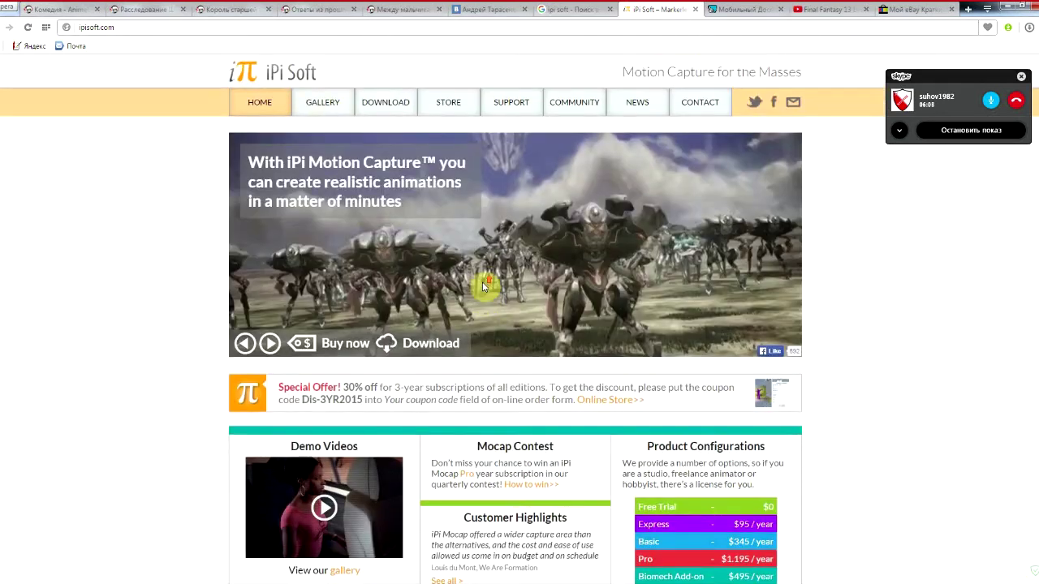
Open the Gallery page and scroll through the promo and demo videos.
click(324, 108)
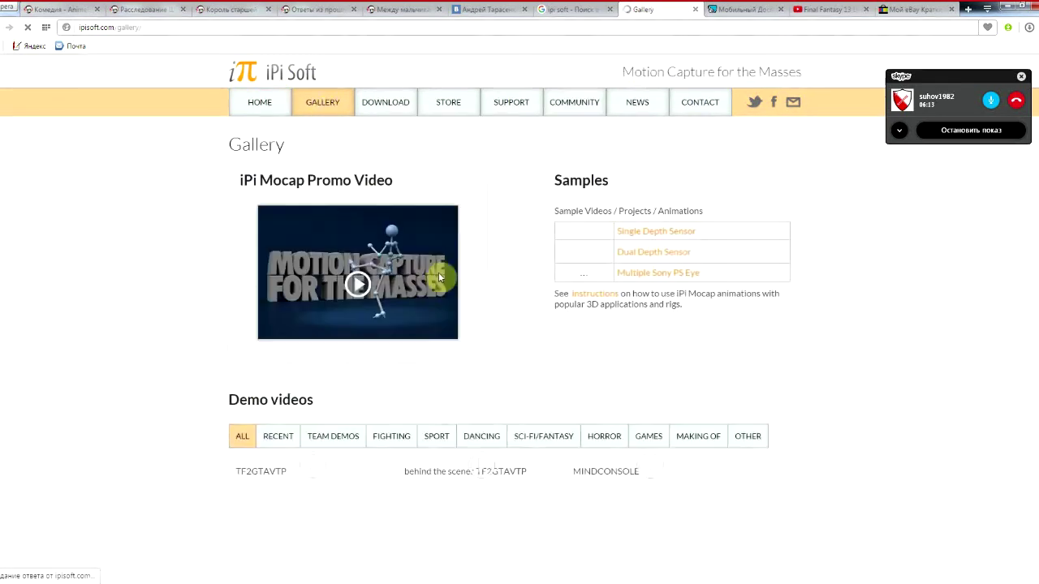
scroll(433, 273, down, 3)
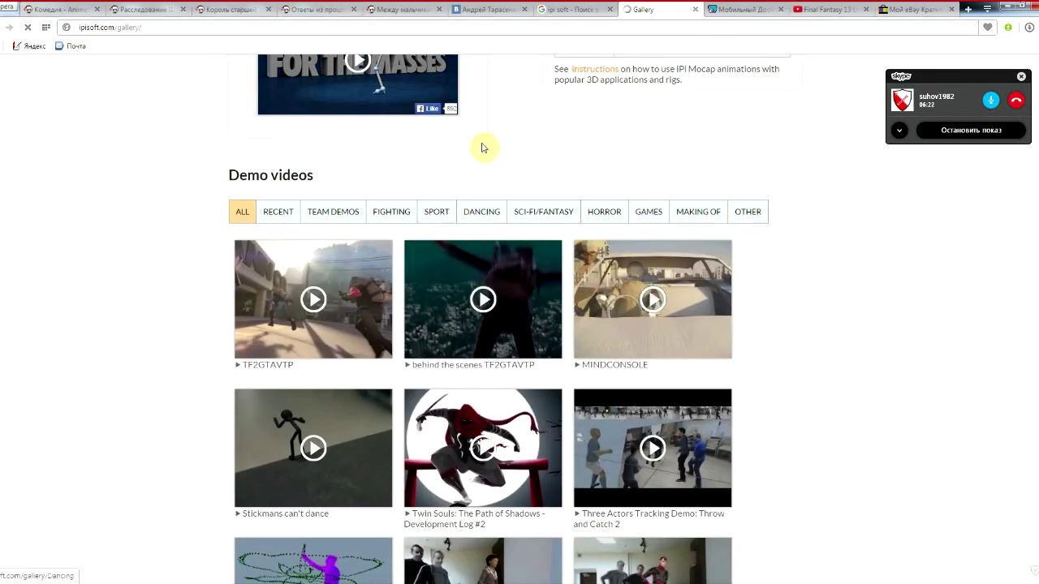
scroll(540, 155, up, 2)
scroll(421, 288, down, 3)
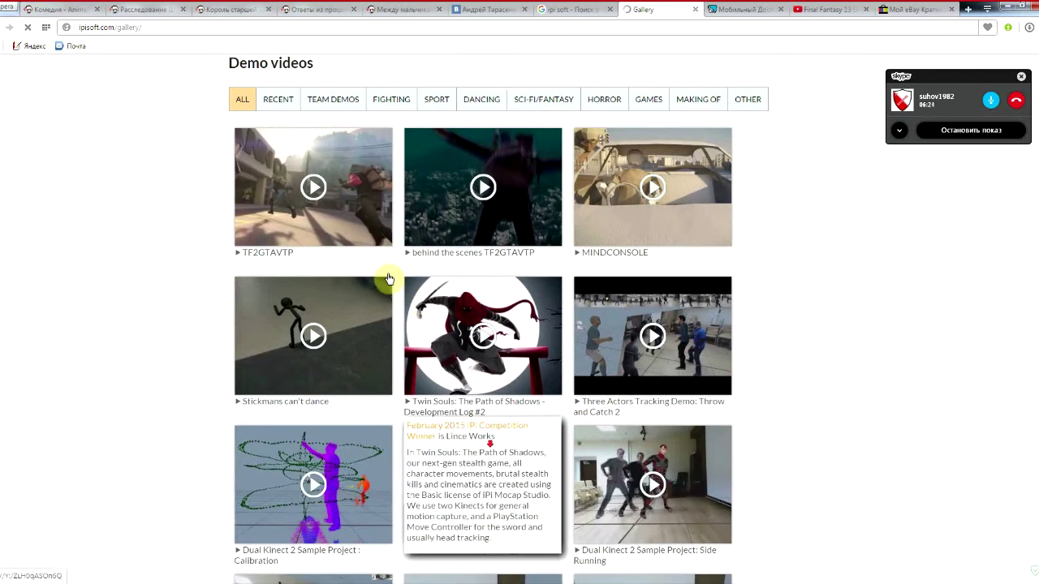
scroll(468, 422, up, 4)
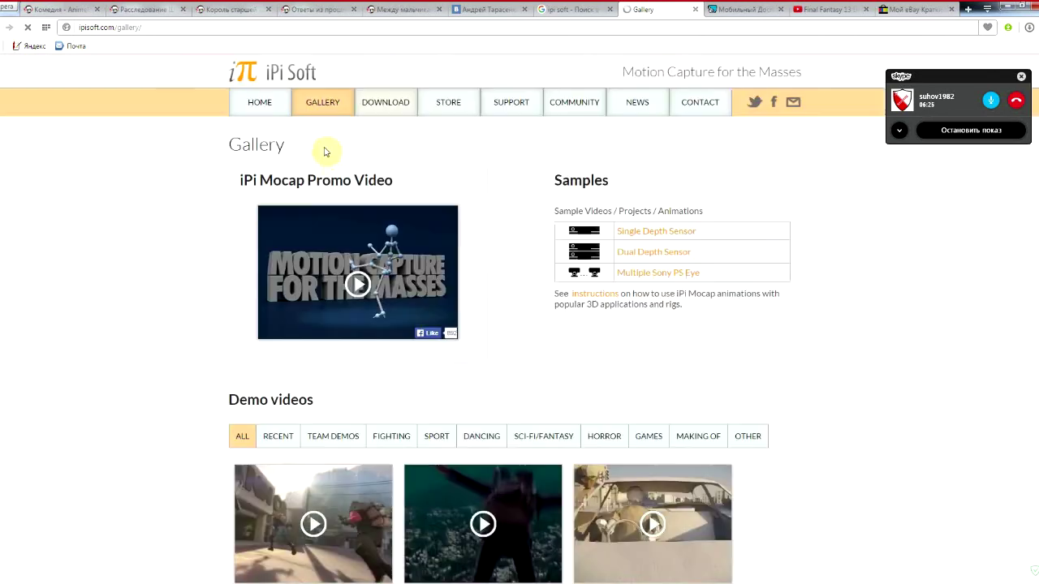
Open the Download page and highlight the iPi Recorder and iPi Mocap Studio titles.
click(386, 107)
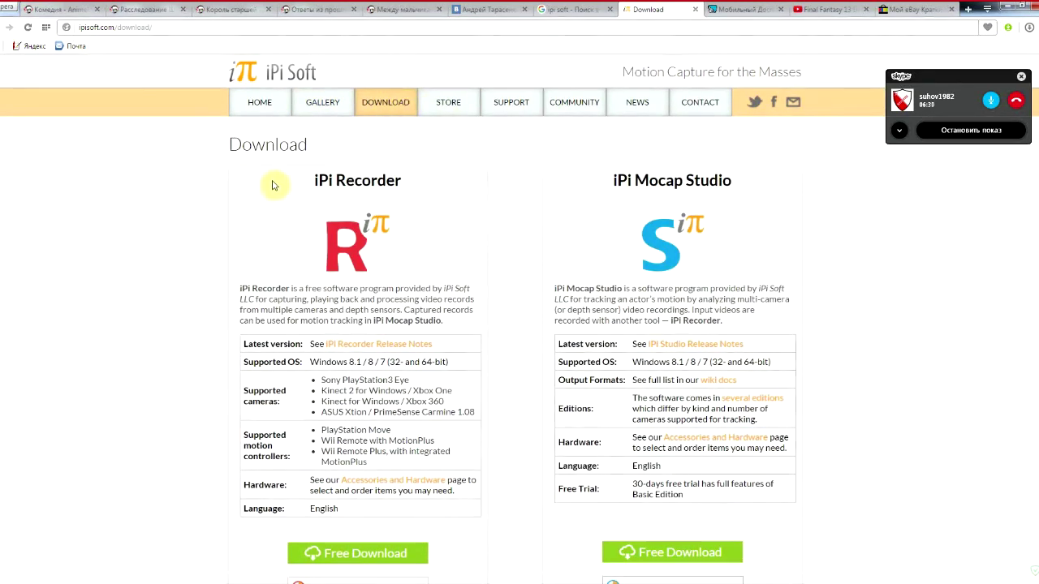
drag(299, 189, 406, 184)
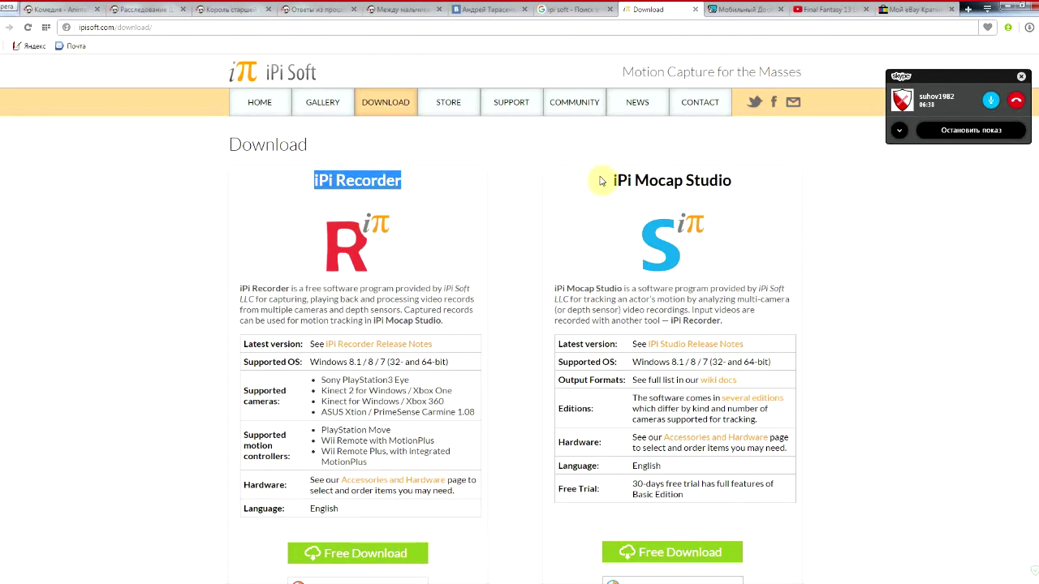
drag(602, 182, 734, 182)
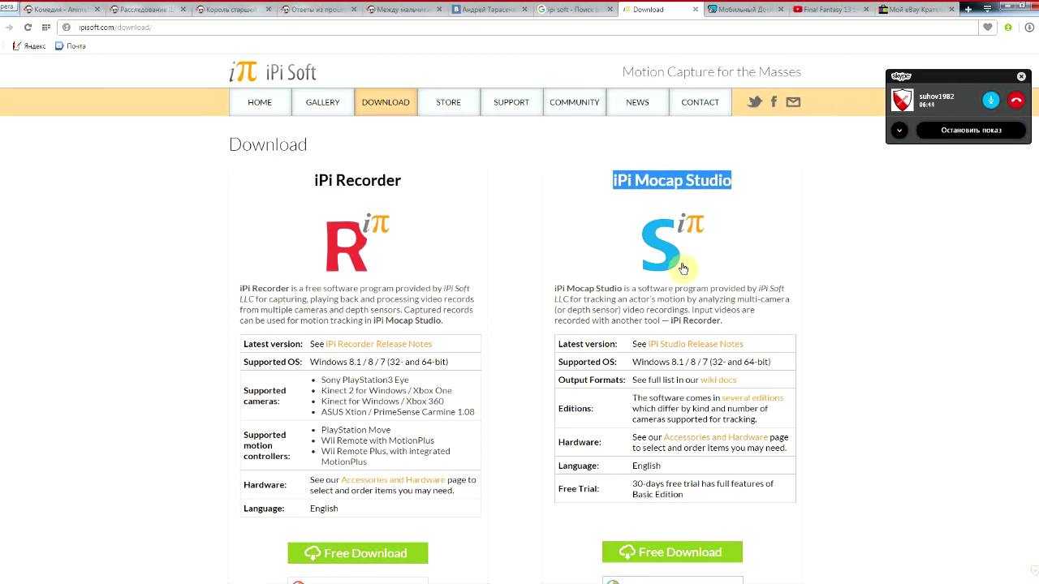
Open the Store page and highlight the Free Trial and Express edition descriptions.
click(445, 105)
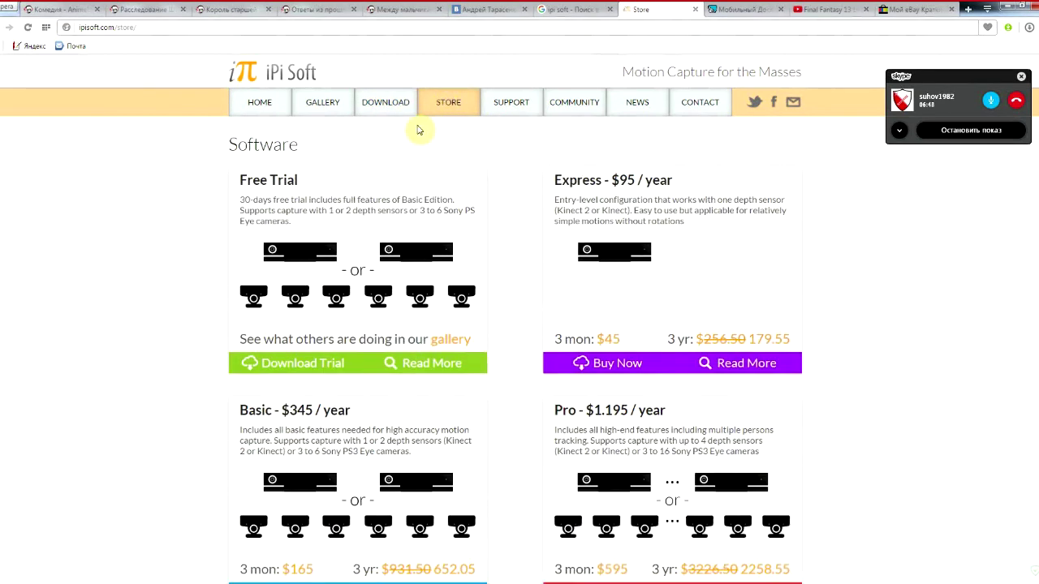
scroll(418, 130, down, 2)
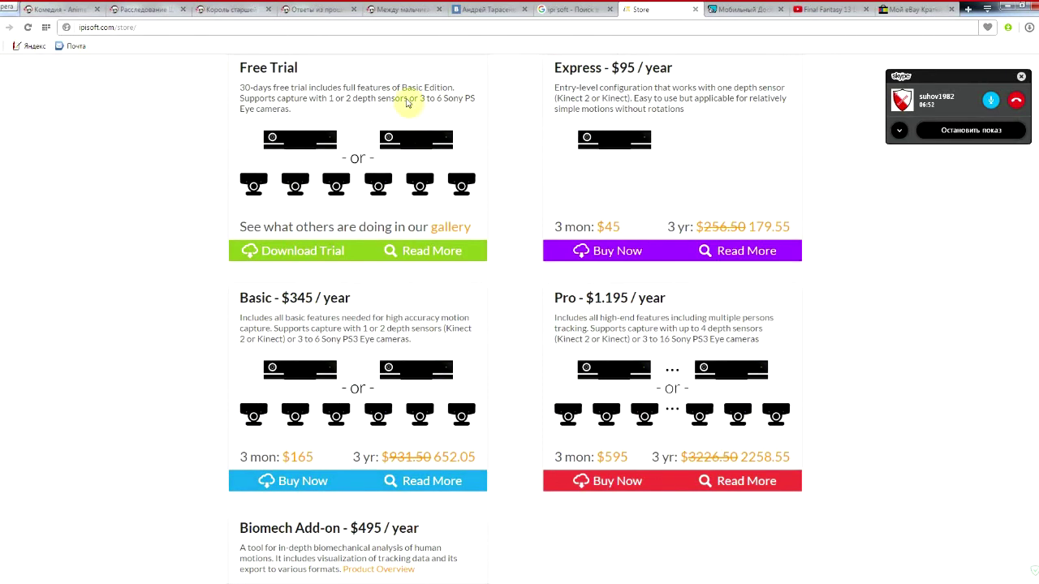
scroll(404, 104, up, 1)
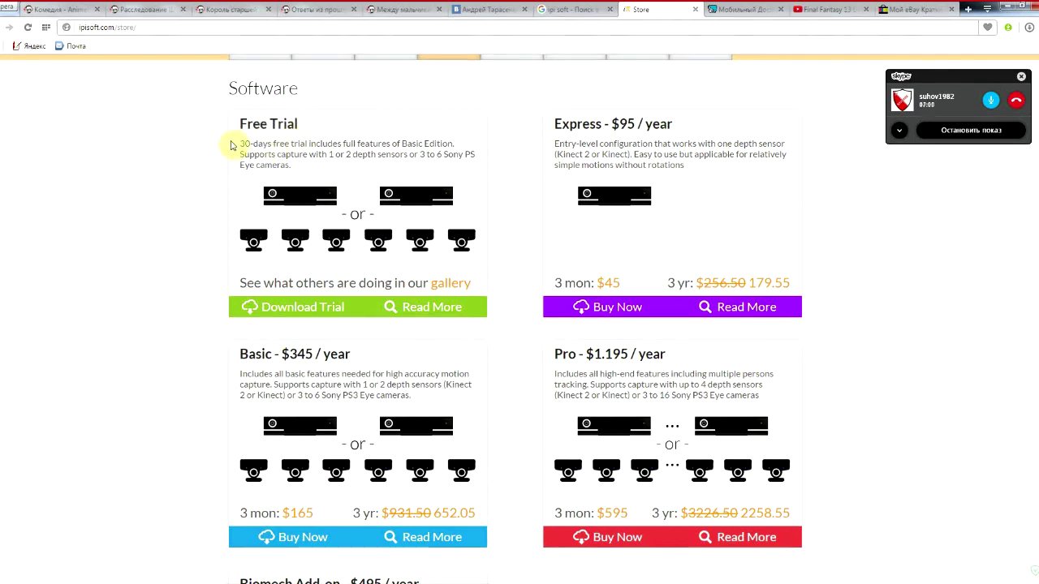
drag(240, 143, 471, 154)
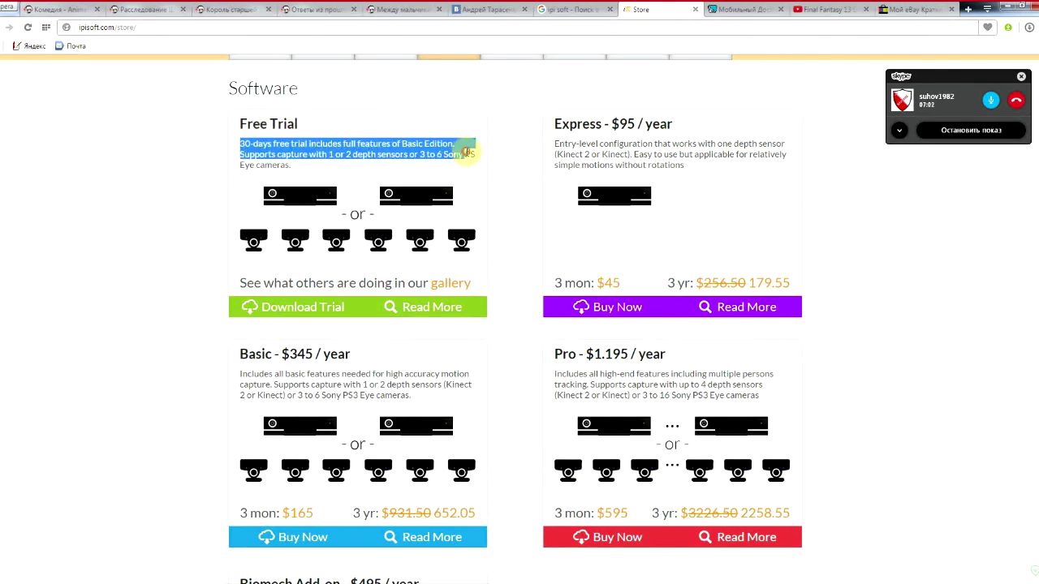
click(325, 166)
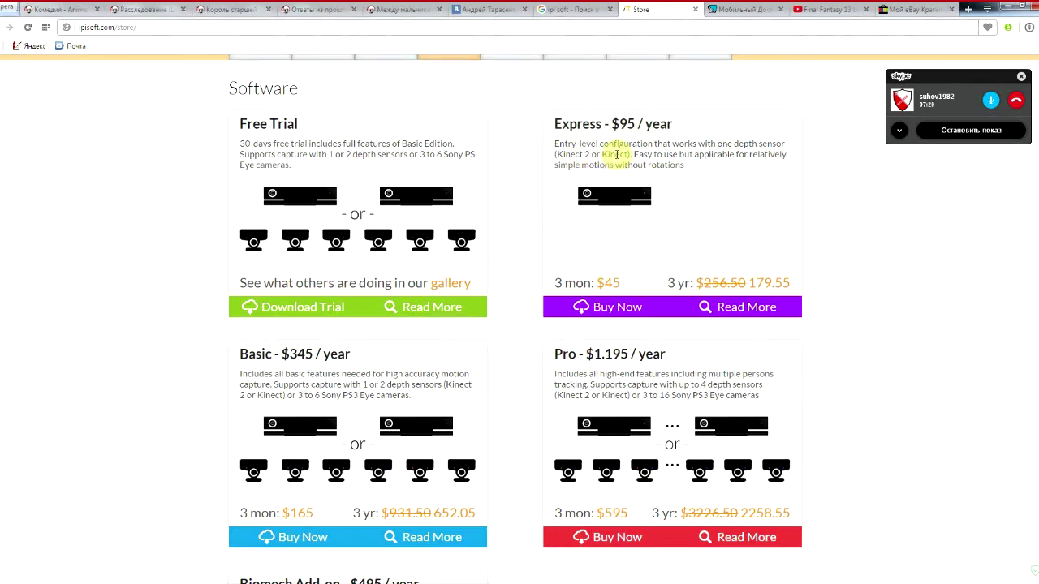
drag(701, 180, 551, 133)
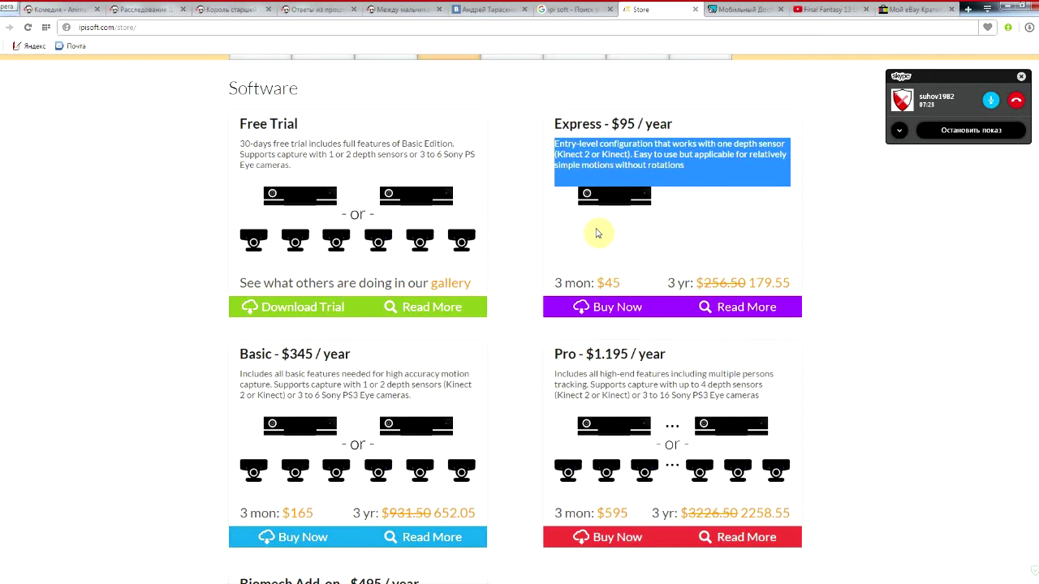
Highlight the 'Basic - $345 / year' heading and prices, then the Pro '3 mon: $595' price.
scroll(487, 213, down, 3)
scroll(489, 211, up, 2)
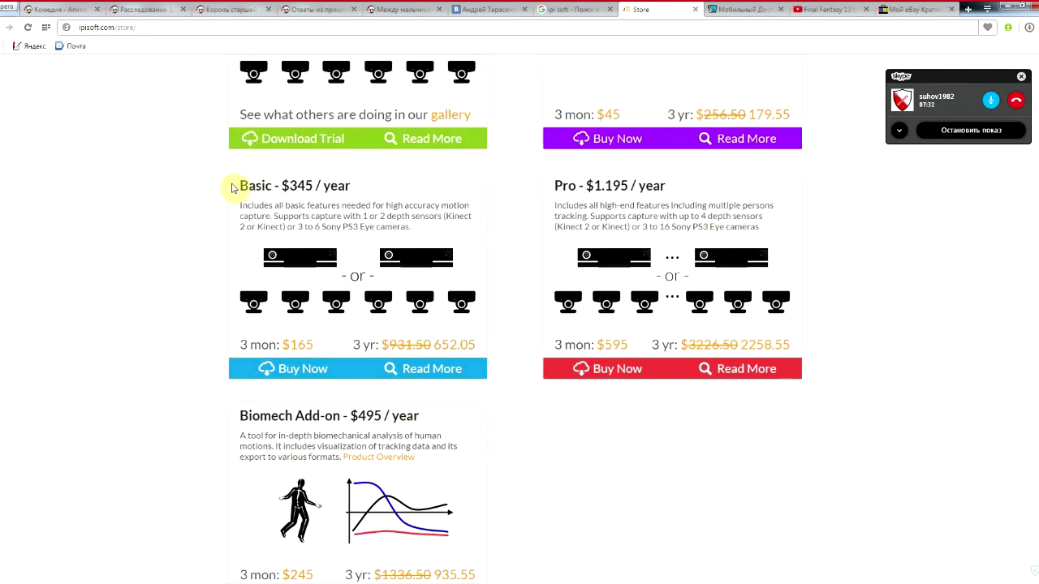
drag(235, 188, 289, 188)
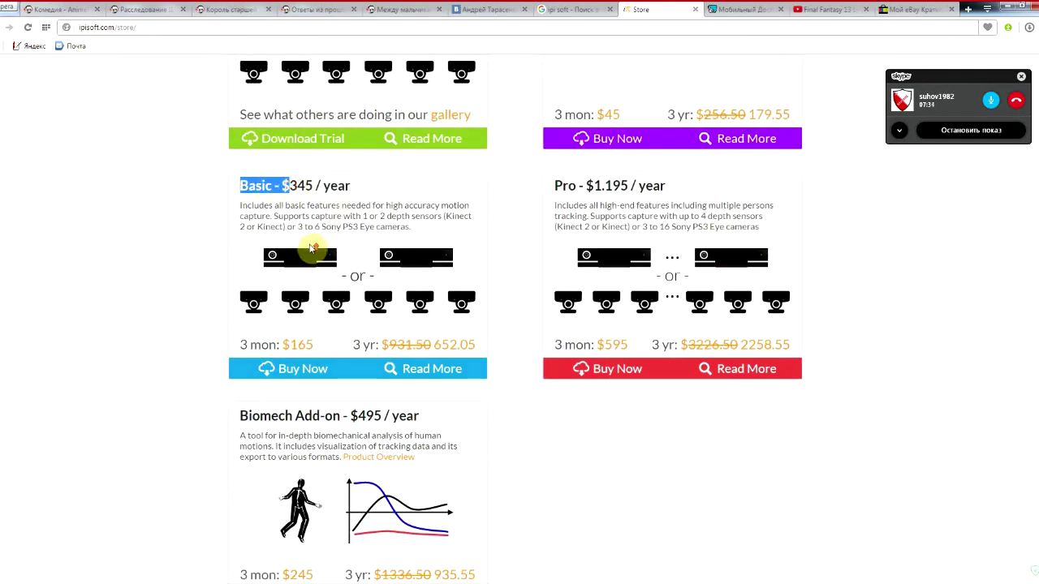
scroll(316, 252, up, 4)
scroll(321, 249, down, 5)
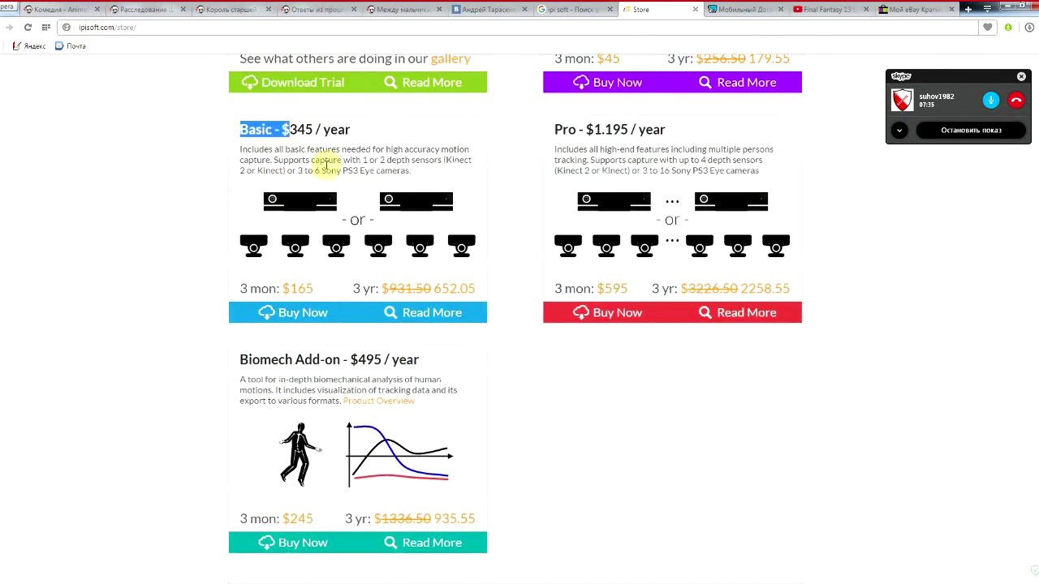
drag(244, 286, 463, 296)
click(352, 292)
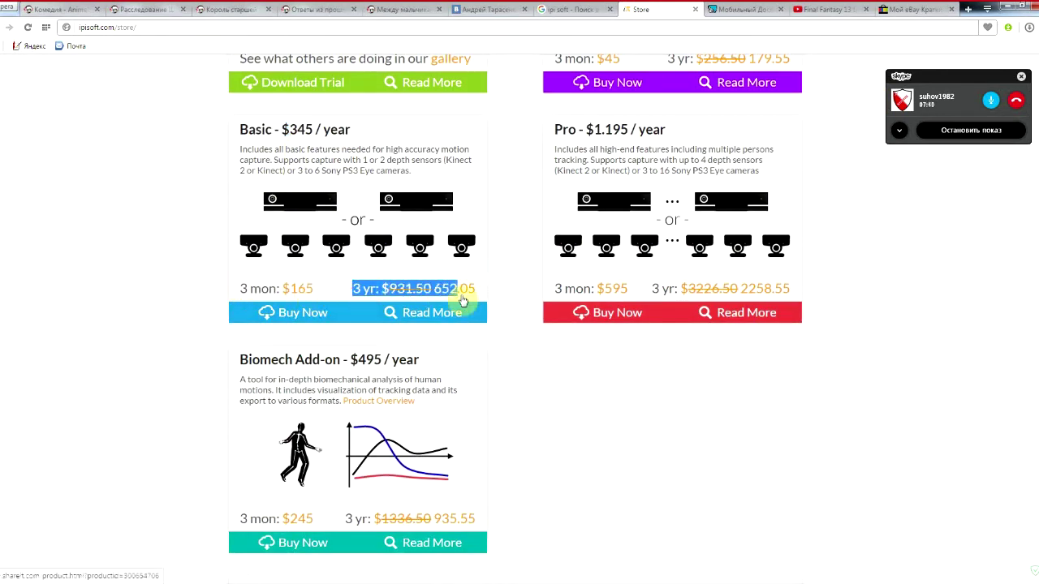
click(226, 131)
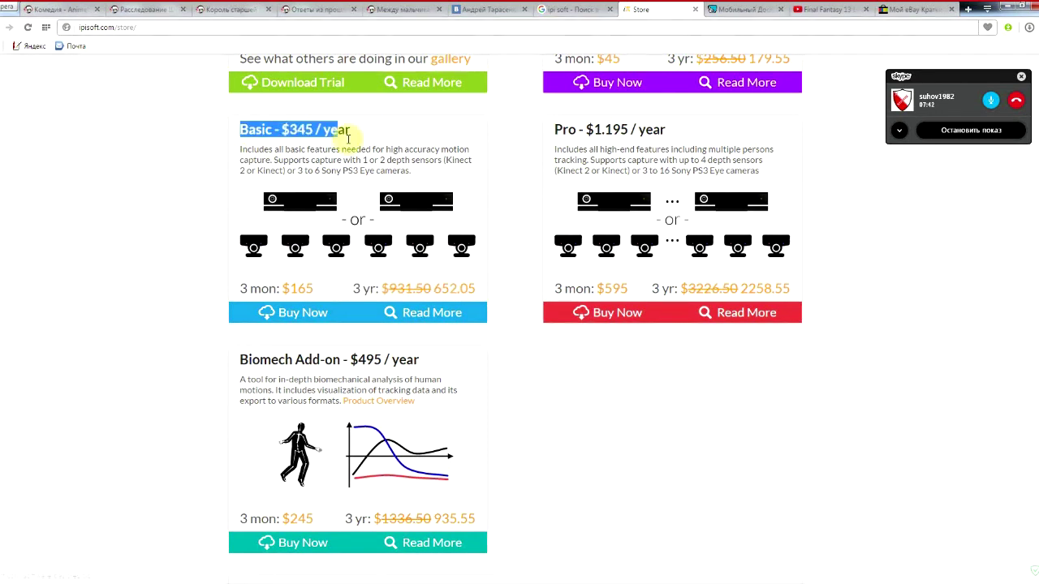
drag(227, 131, 357, 130)
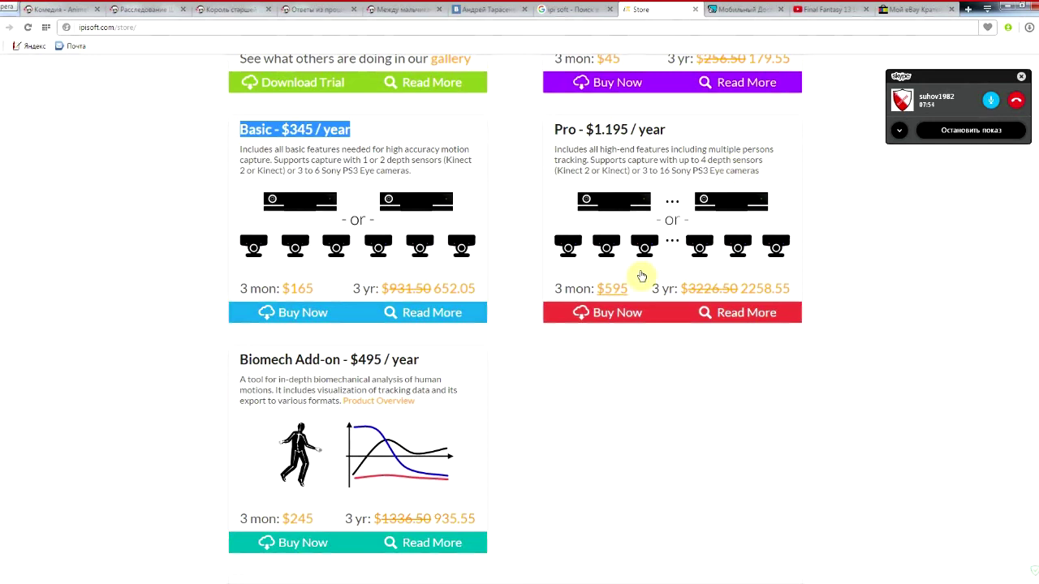
drag(554, 292, 654, 290)
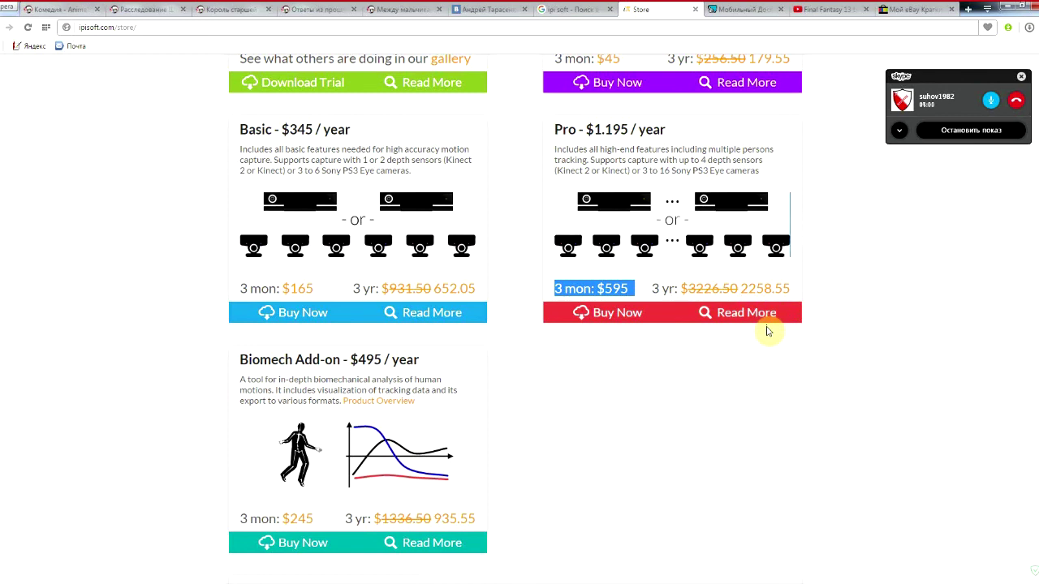
scroll(692, 237, up, 3)
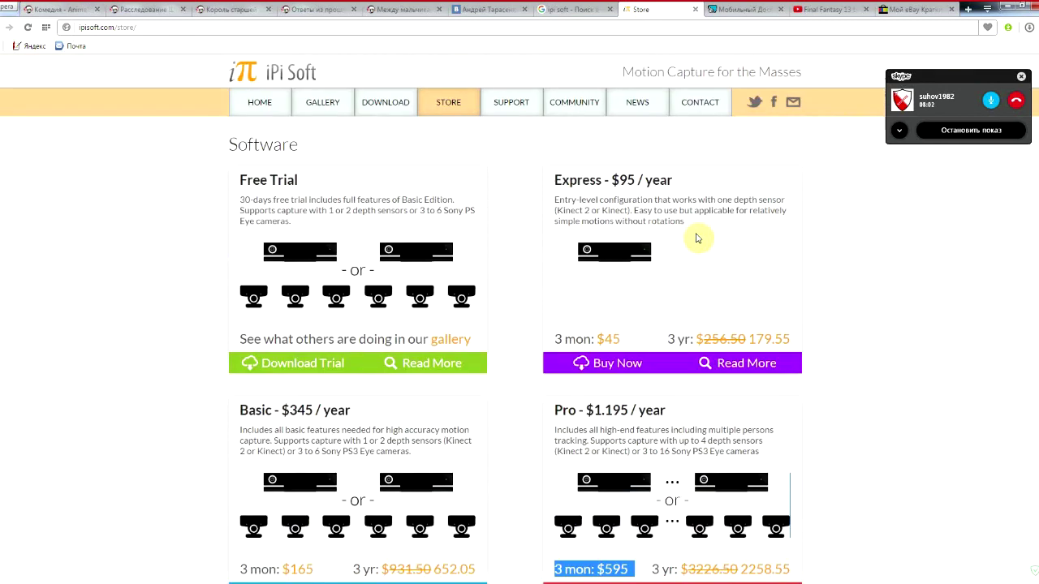
Minimize the browser to bring back iPi Mocap Studio with the T-posed actor.
click(987, 14)
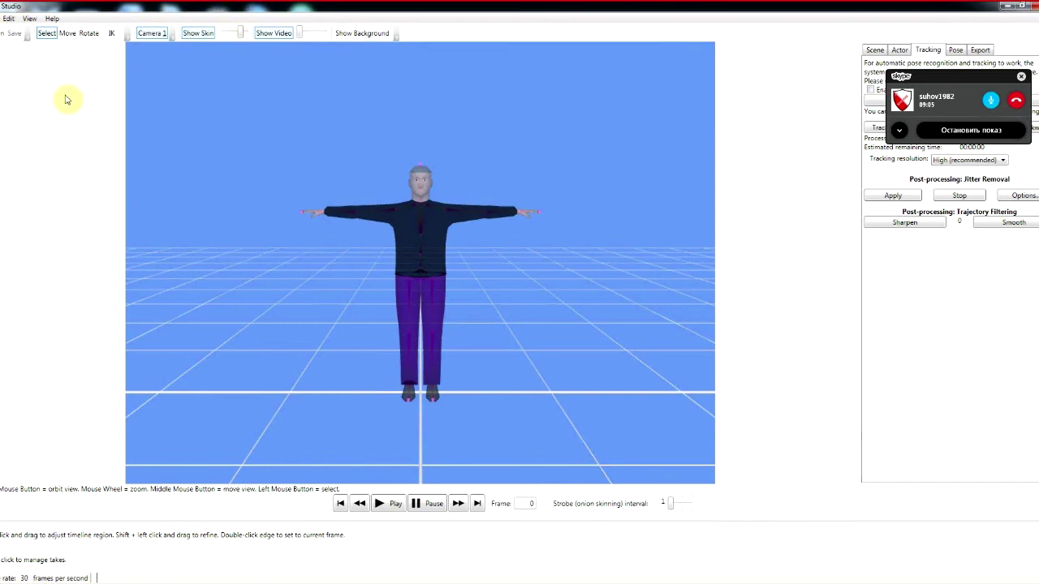
click(478, 65)
Browse the File and Edit menus without running any command.
click(4, 18)
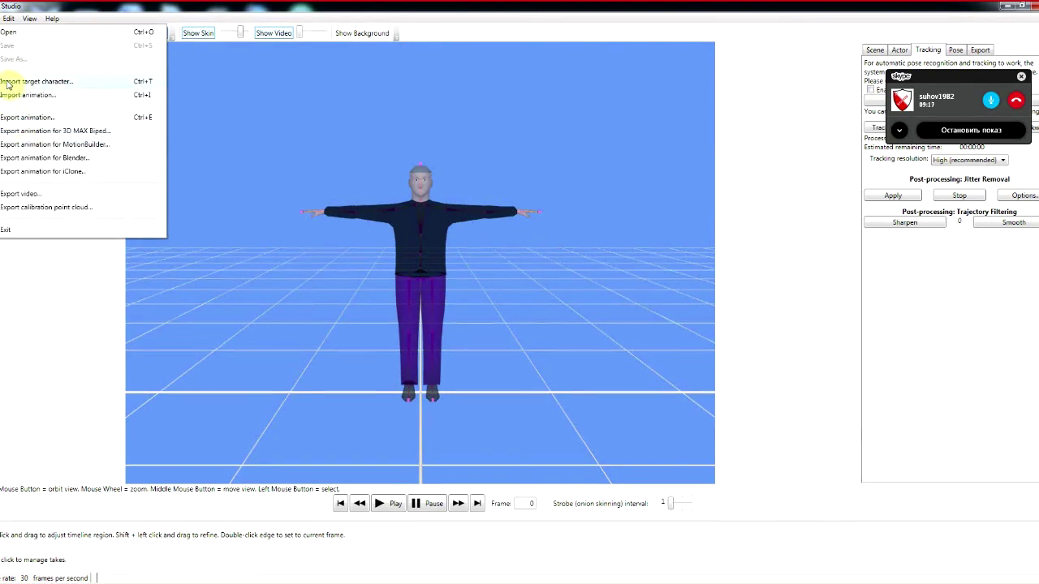
click(30, 245)
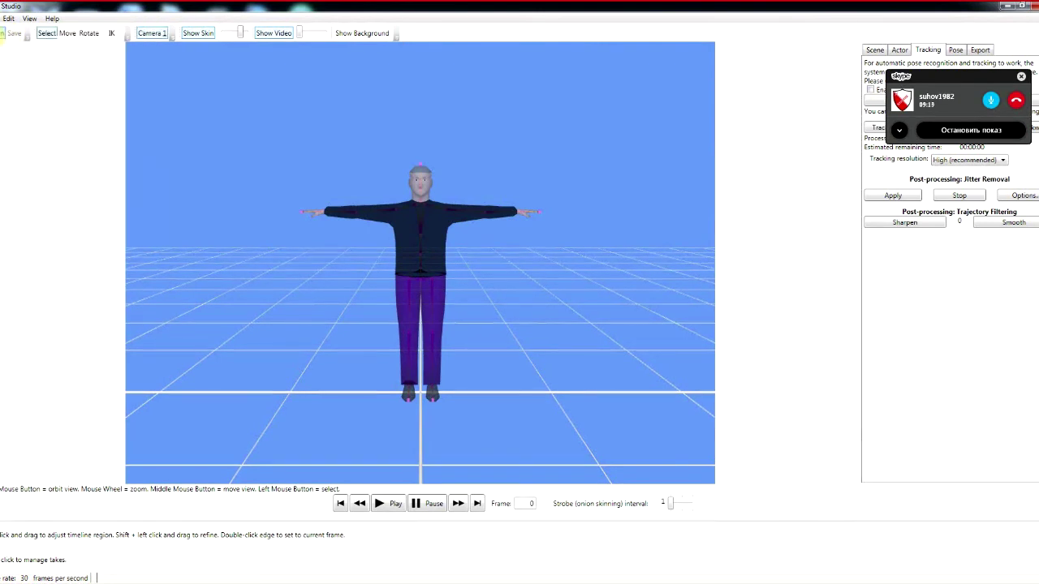
click(8, 18)
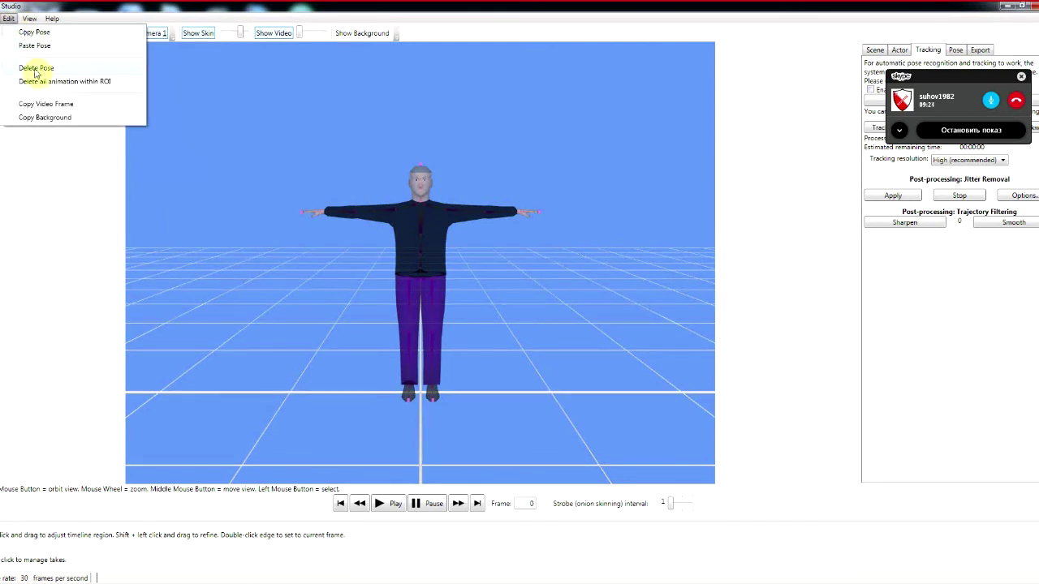
click(30, 153)
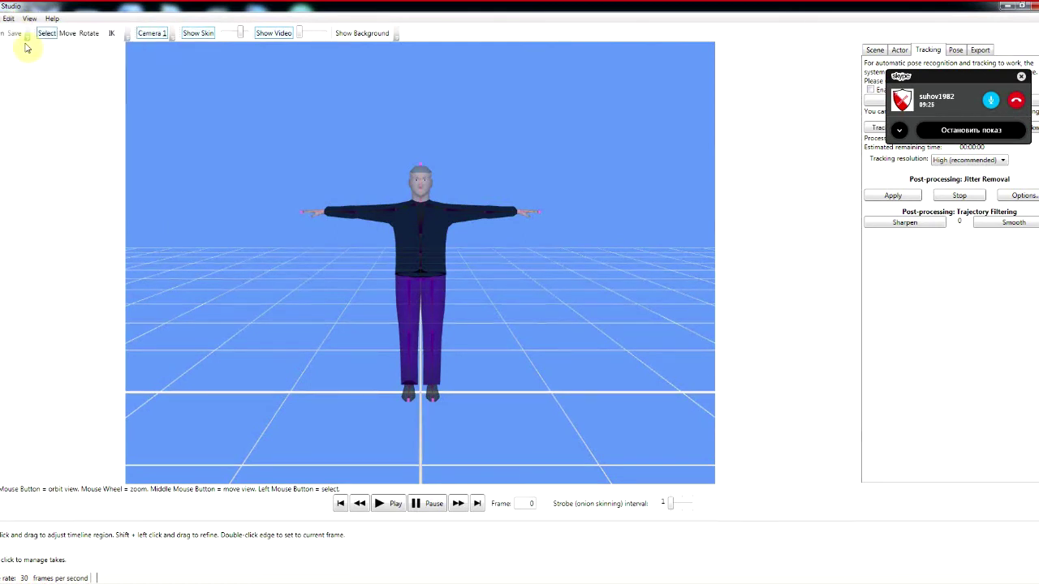
Move the character left, rotate it, and use IK to pull the right wrist to the hip.
click(67, 33)
drag(469, 393, 302, 393)
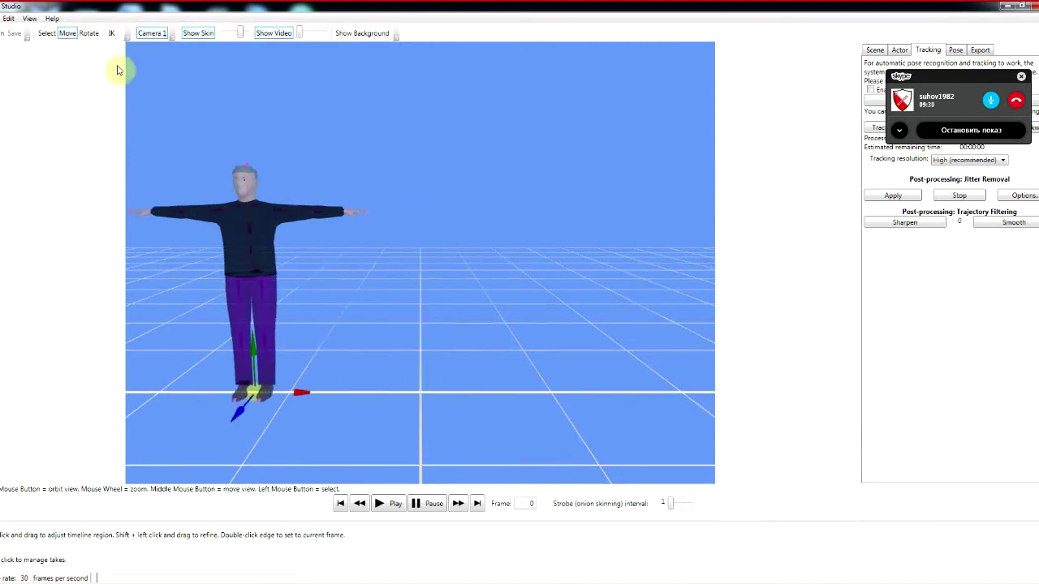
click(88, 34)
drag(260, 294, 208, 299)
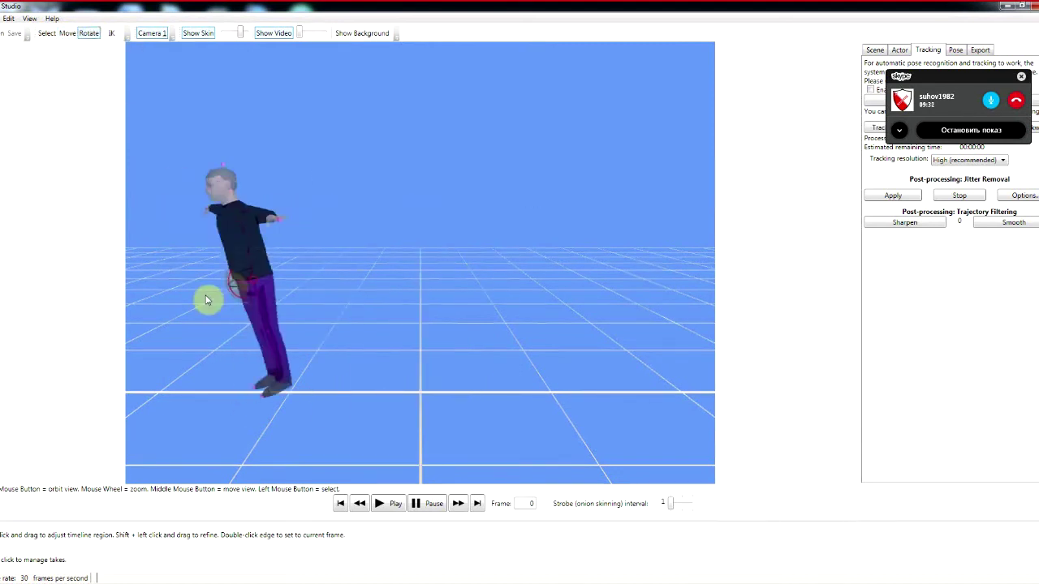
click(111, 34)
click(325, 215)
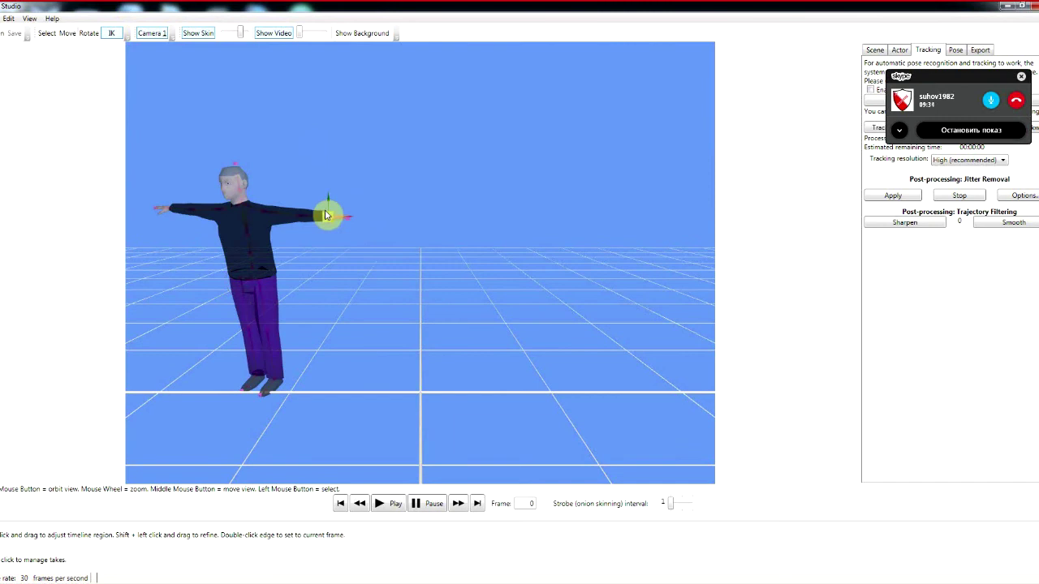
drag(325, 215, 264, 258)
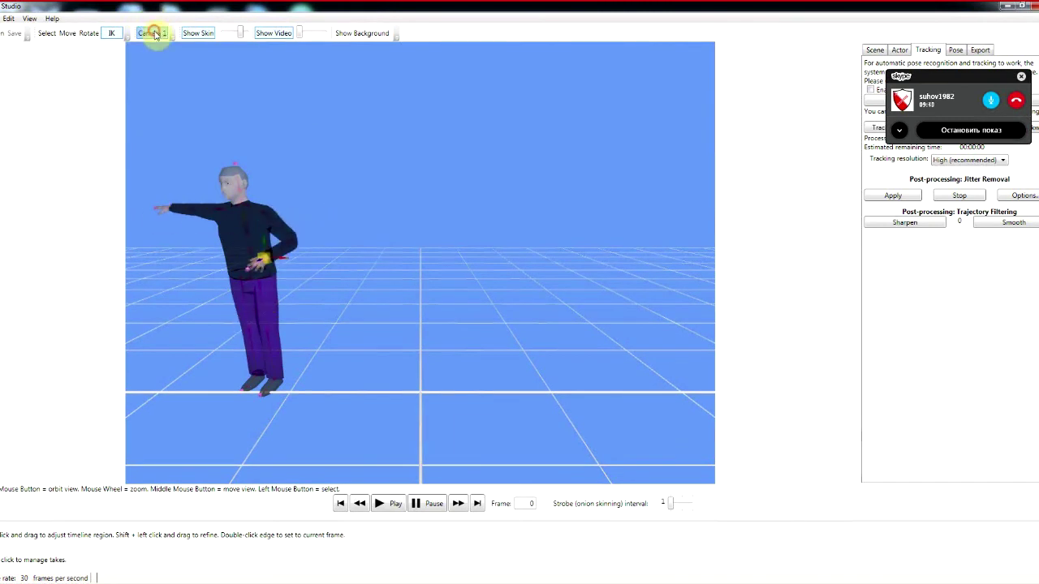
Try the camera 1 view, then toggle Show Skin and Show Video on and off.
click(146, 34)
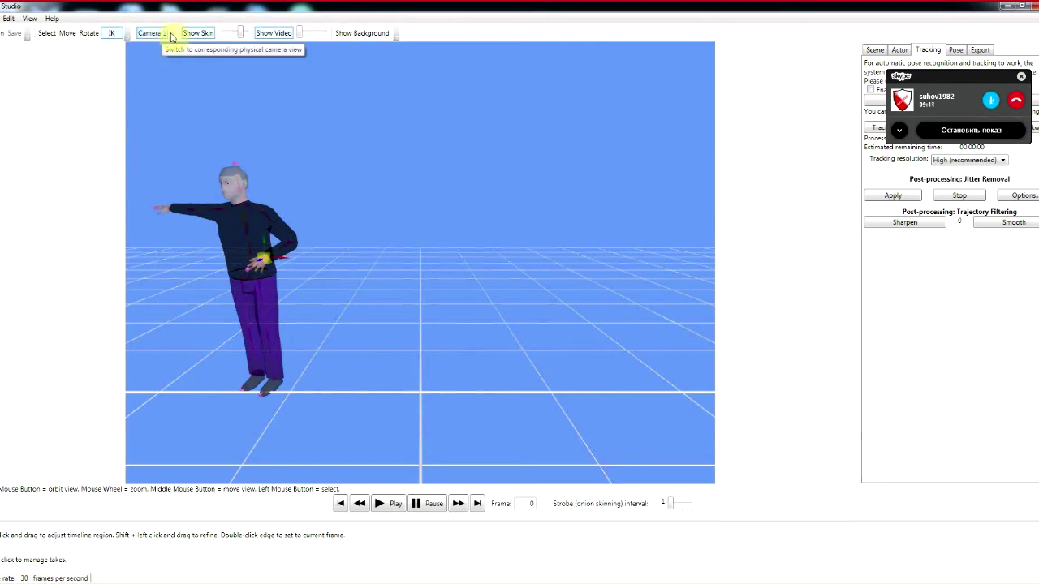
click(46, 34)
click(111, 33)
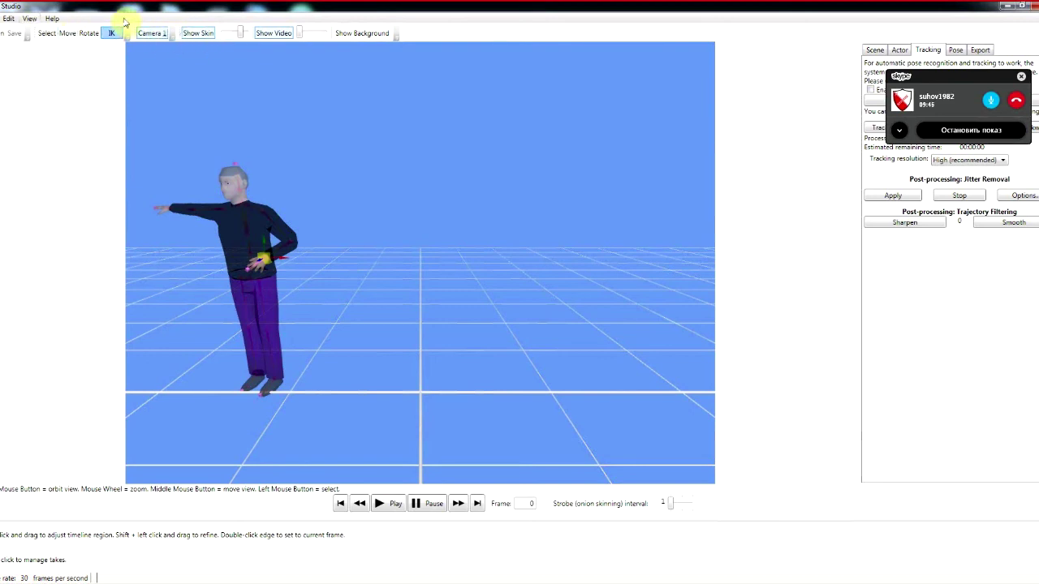
click(203, 33)
click(203, 33)
click(203, 34)
click(202, 33)
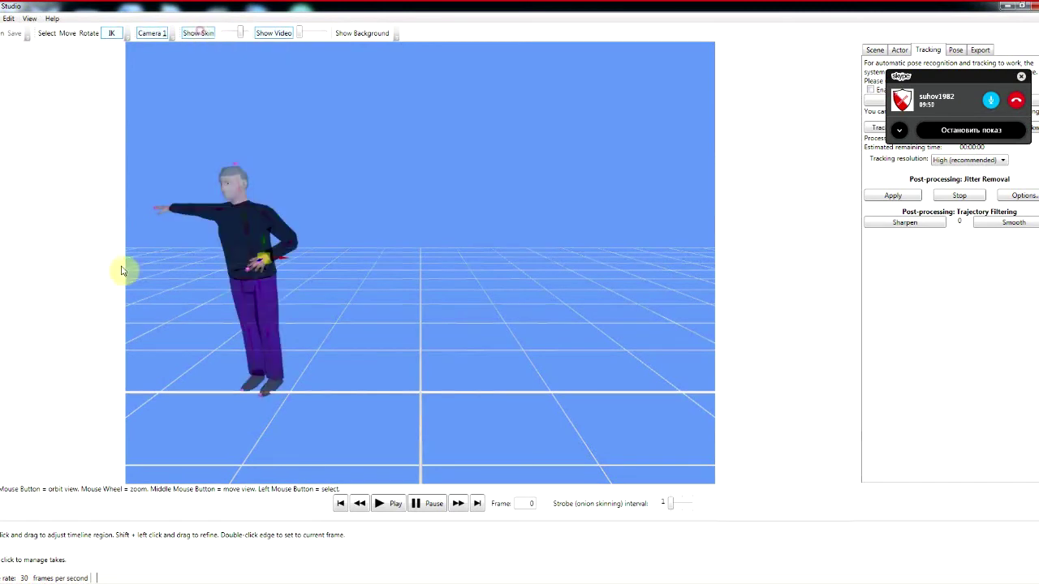
click(282, 36)
click(282, 36)
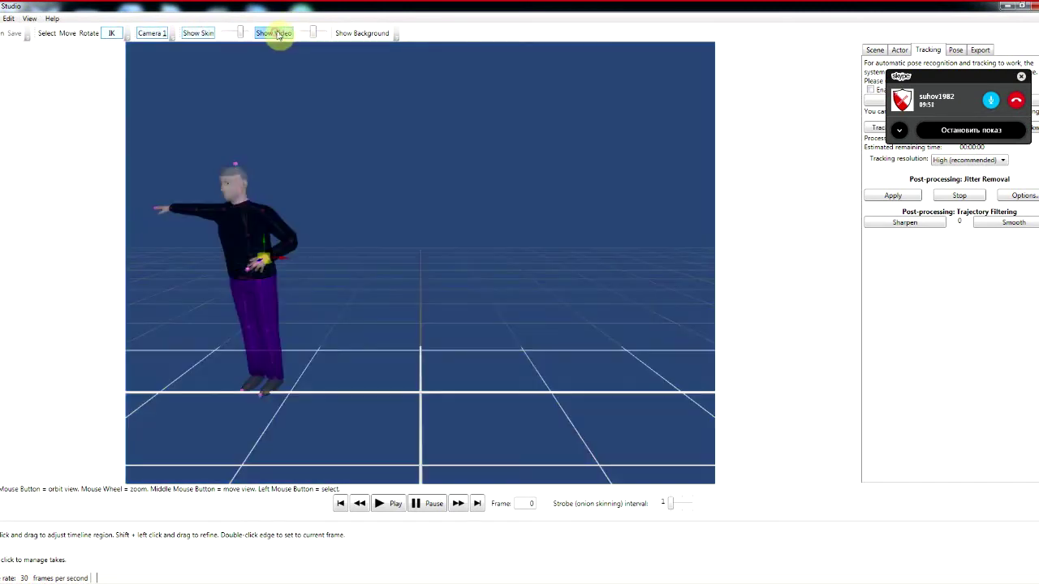
click(282, 37)
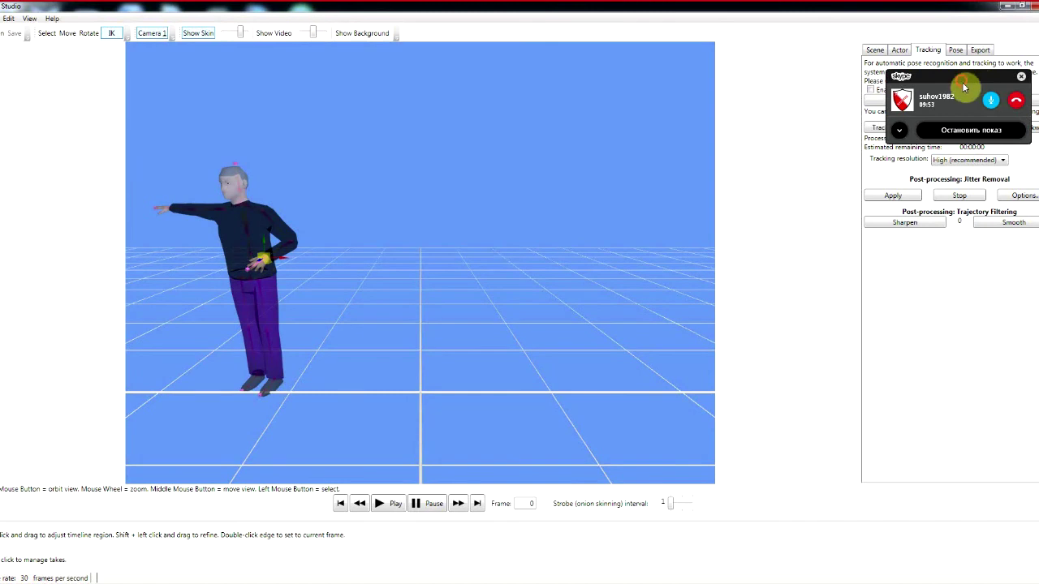
drag(965, 85, 714, 247)
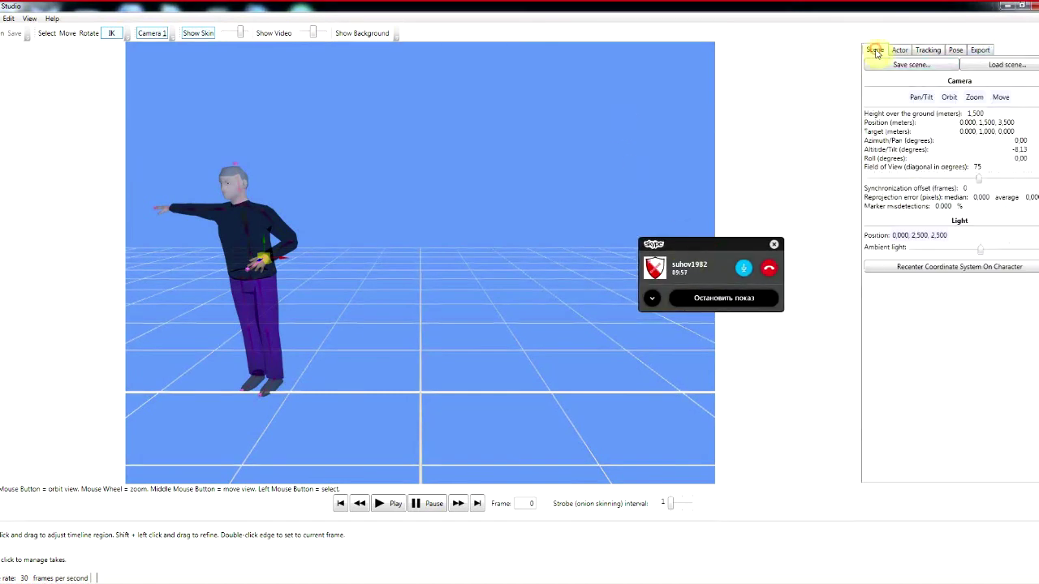
Show the Scene tab's camera and light settings and orbit the view around the actor.
click(873, 50)
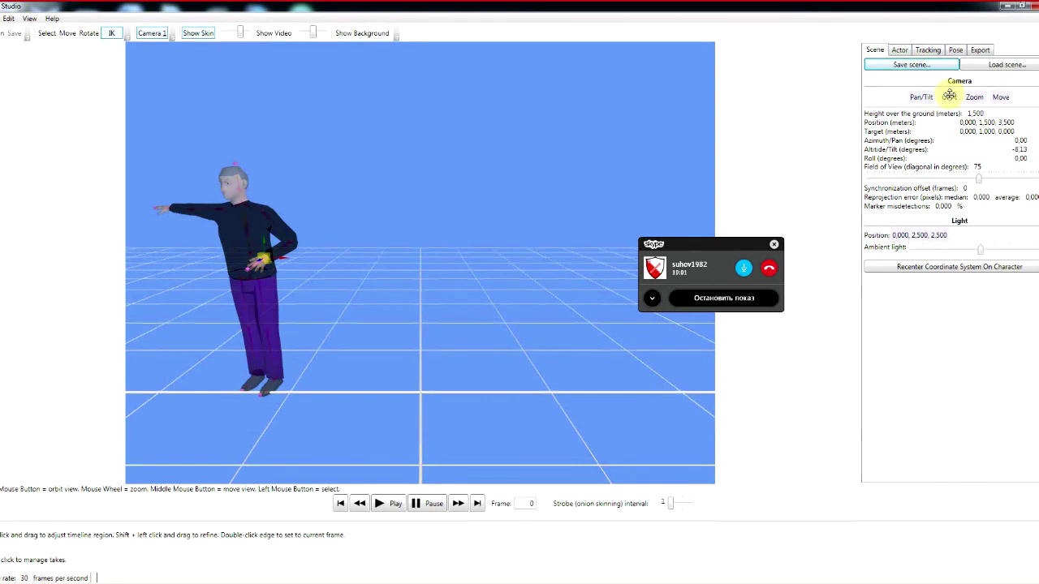
mouse_move(948, 96)
mouse_down()
mouse_move(979, 109)
mouse_move(1035, 101)
mouse_move(999, 112)
mouse_up()
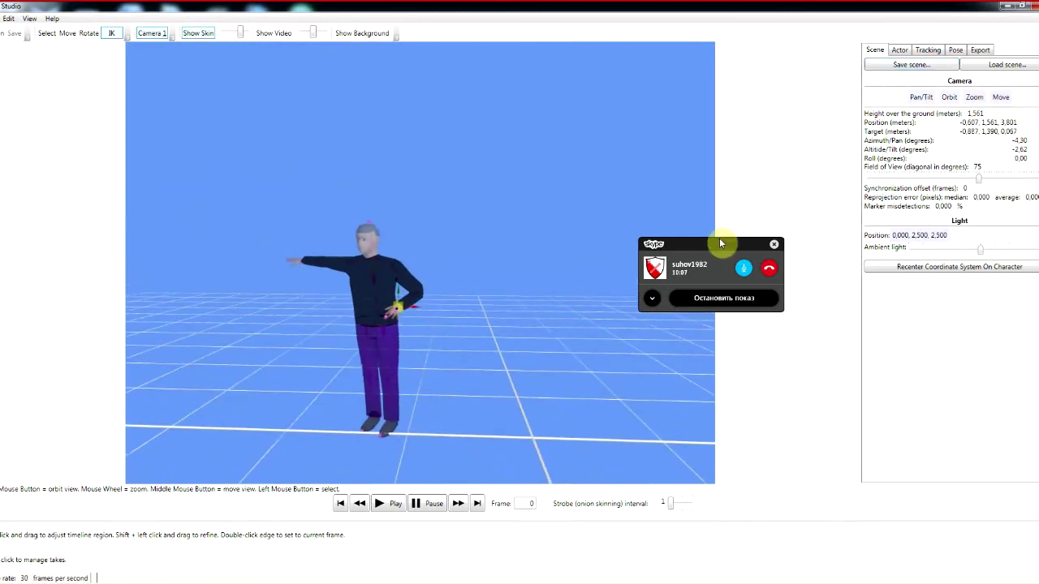
mouse_move(714, 244)
mouse_down()
mouse_move(858, 237)
mouse_move(810, 242)
mouse_up()
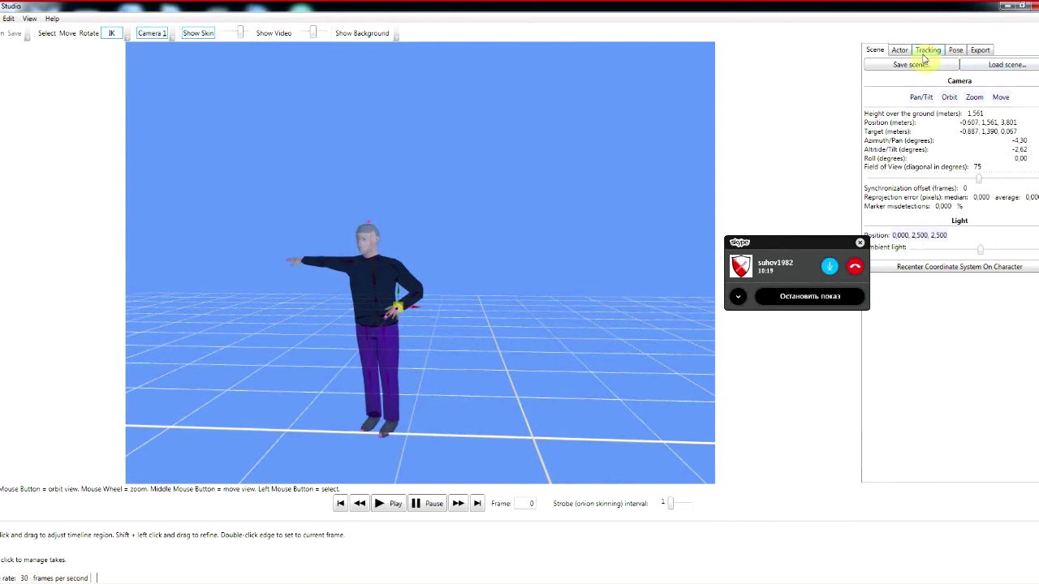
In the Actor tab, raise the actor's height to about 2.0 m and adjust its shirt length.
click(897, 51)
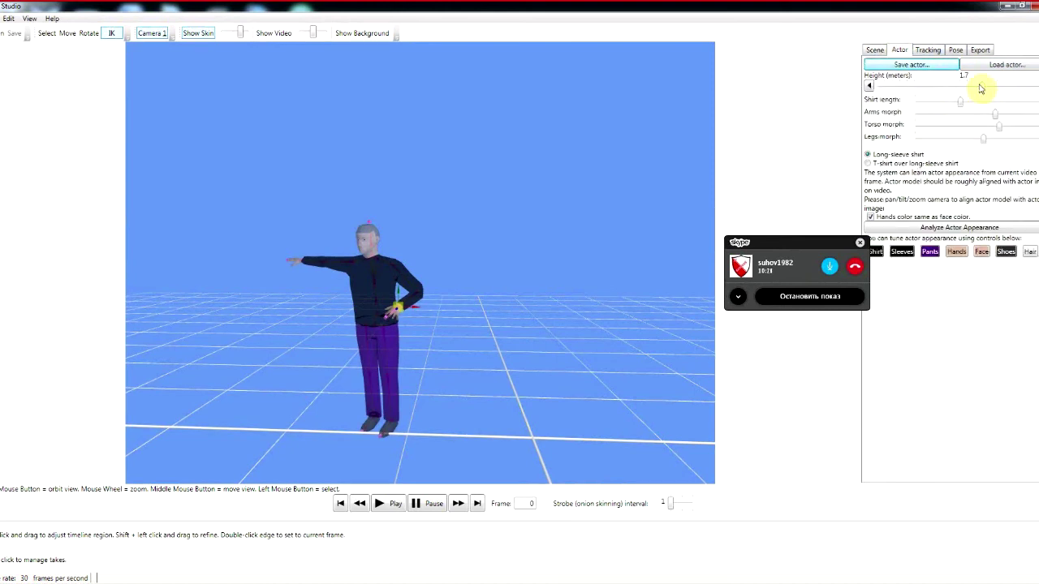
mouse_move(980, 89)
mouse_down()
mouse_move(967, 92)
mouse_move(1005, 99)
mouse_up()
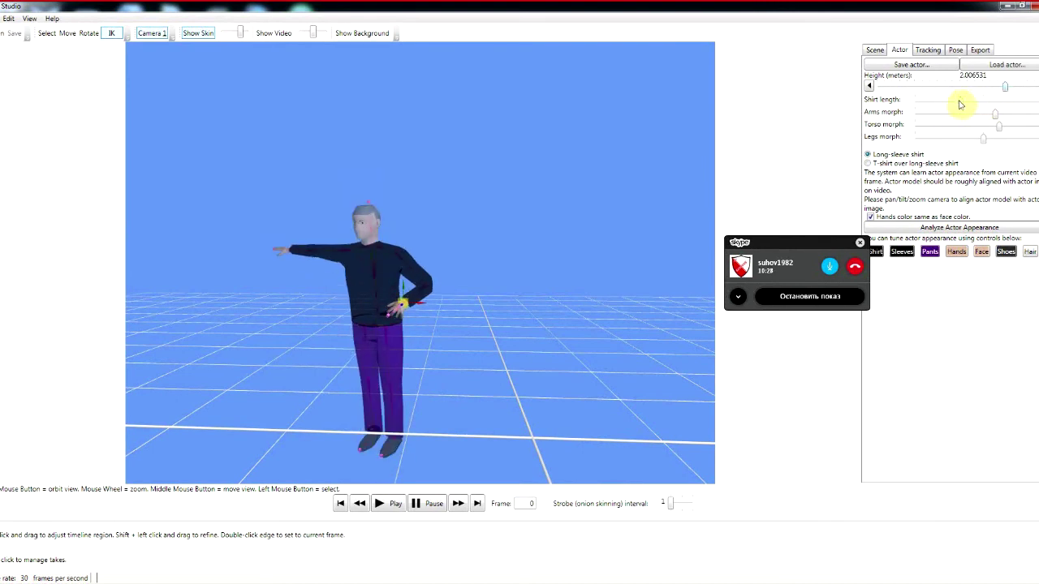
mouse_move(960, 102)
mouse_down()
mouse_move(1015, 104)
mouse_move(939, 113)
mouse_move(1014, 115)
mouse_move(973, 138)
mouse_up()
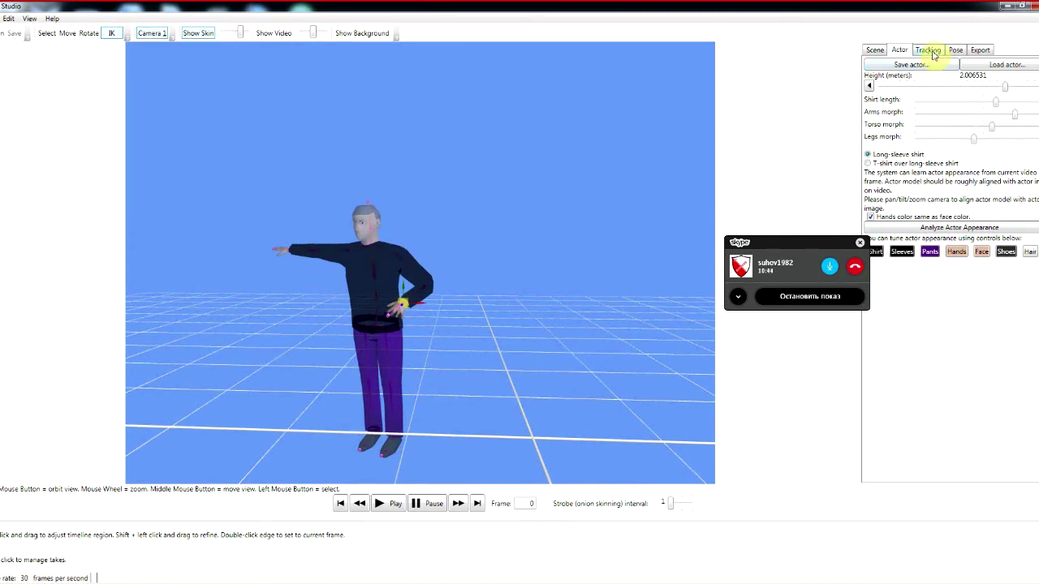
Show the Tracking tab with High tracking resolution and the post-processing filter list.
click(929, 50)
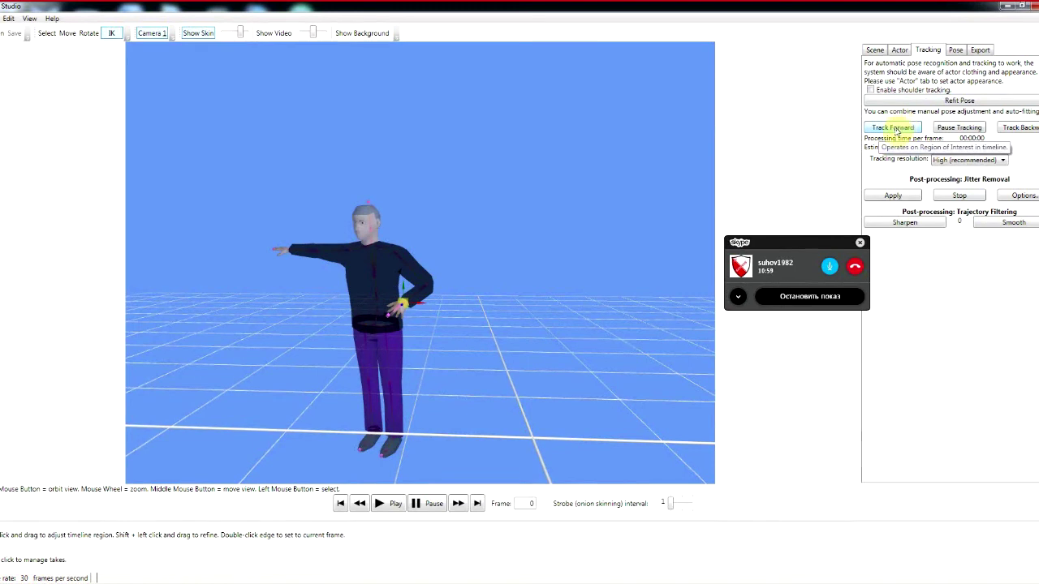
click(891, 132)
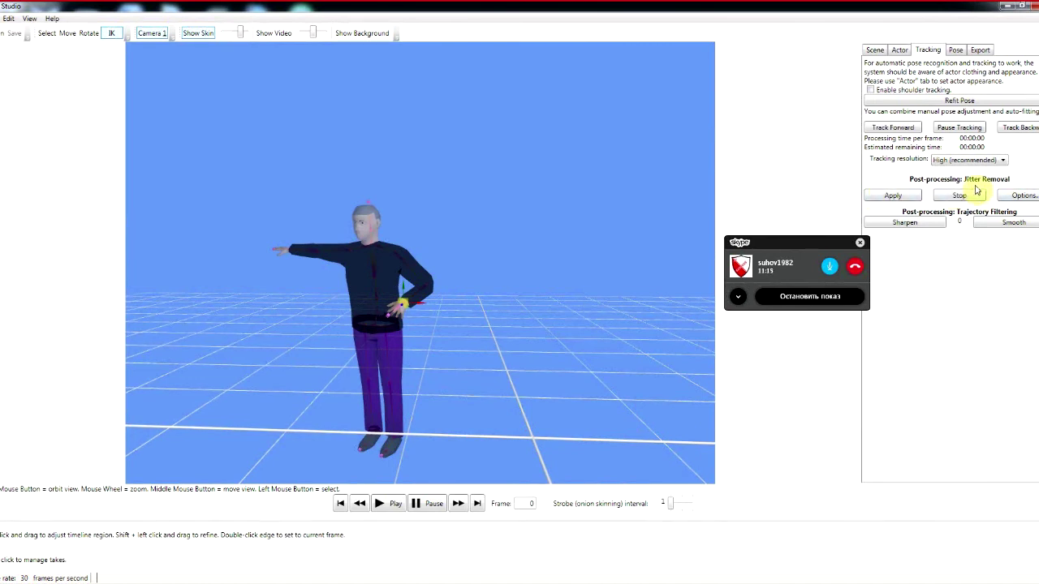
Move the Torso jitter slider toward Smooth, return it to its original value, and confirm the dialog.
click(1014, 197)
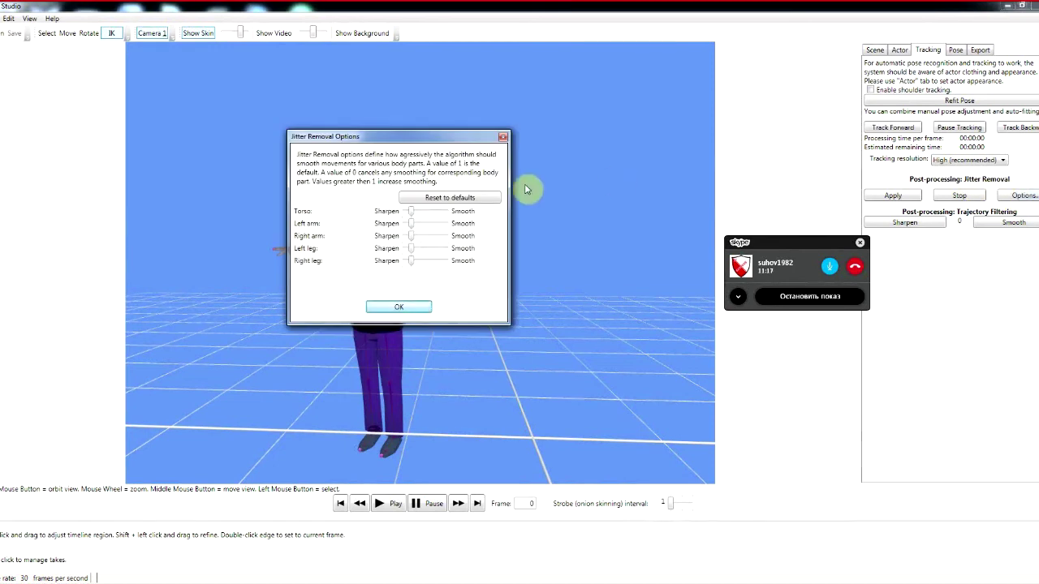
drag(902, 179, 969, 41)
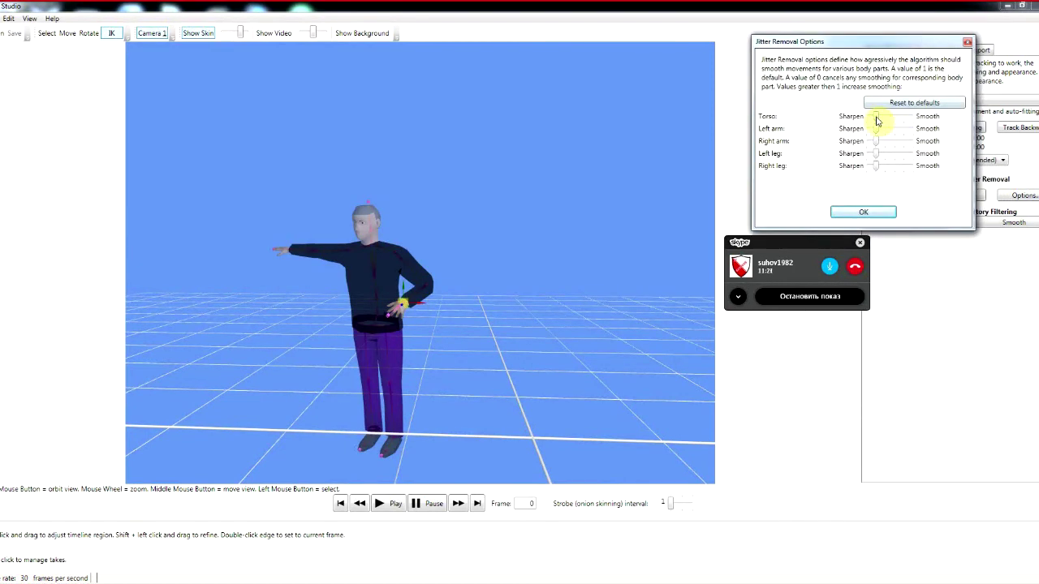
mouse_move(876, 116)
mouse_down()
mouse_move(947, 128)
mouse_move(877, 124)
mouse_move(886, 121)
mouse_up()
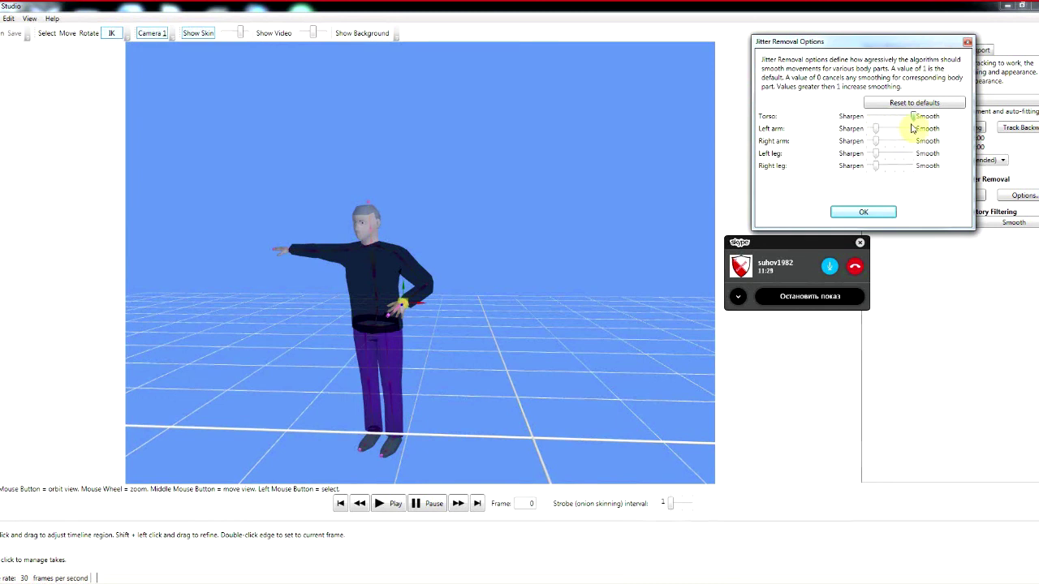
drag(909, 126, 885, 125)
drag(883, 123, 876, 121)
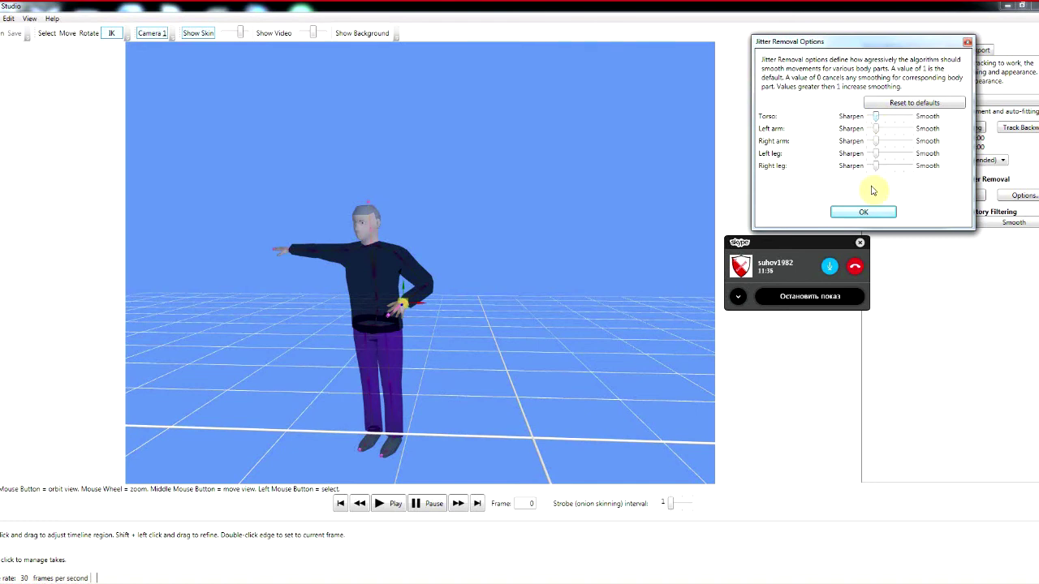
click(864, 213)
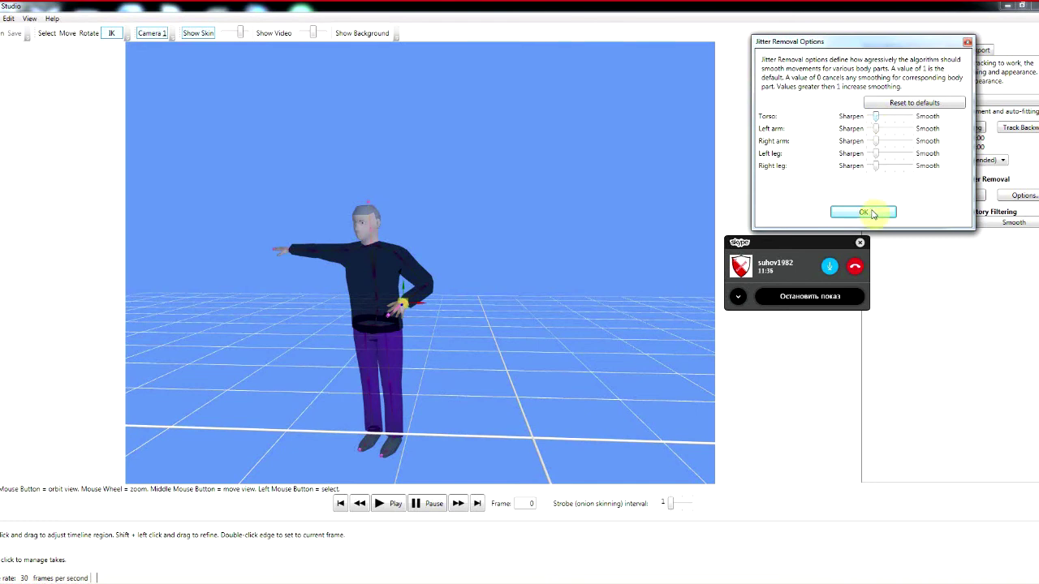
Switch the right-hand panel to the Export tab to see motion transfer and export options.
click(981, 51)
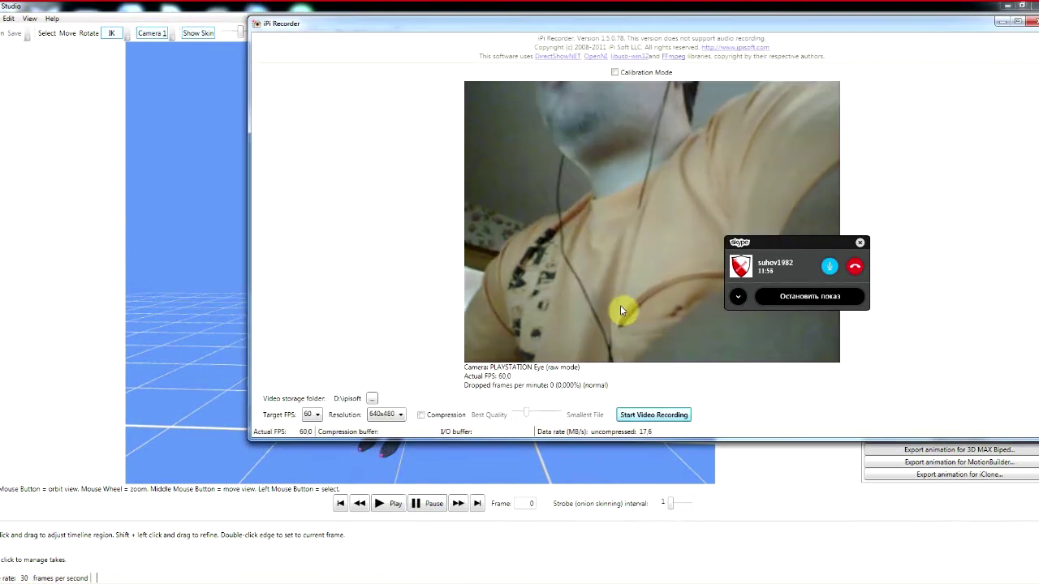
Maximize iPi Recorder, toggle Calibration Mode on and off, and cancel the video folder chooser.
click(1018, 23)
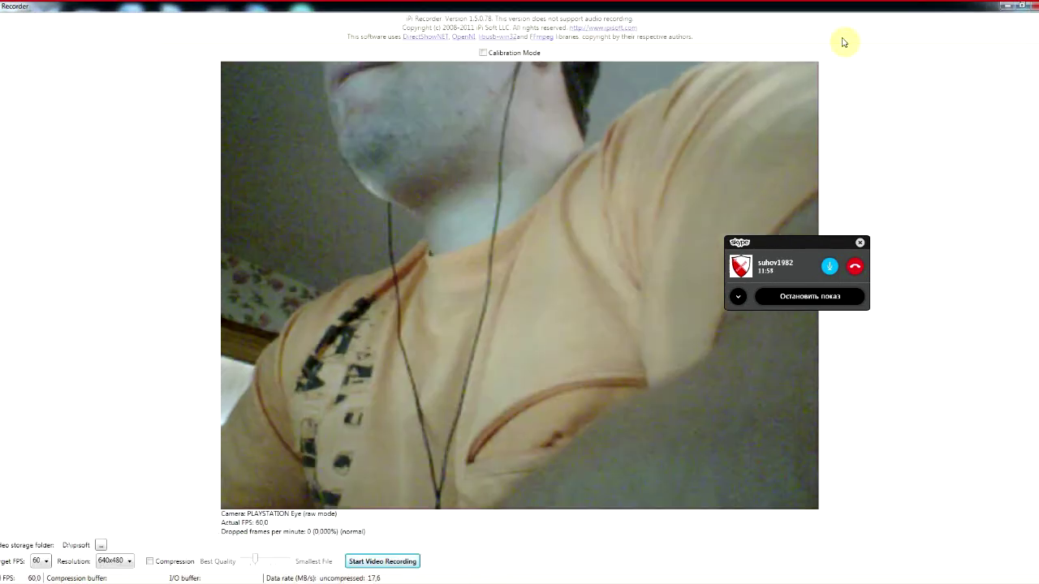
click(483, 53)
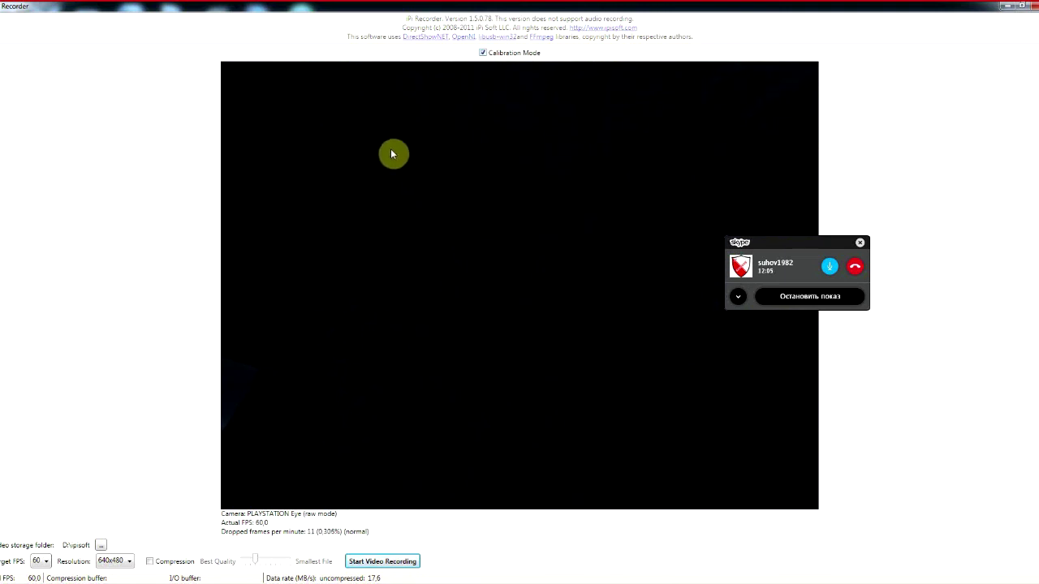
click(482, 54)
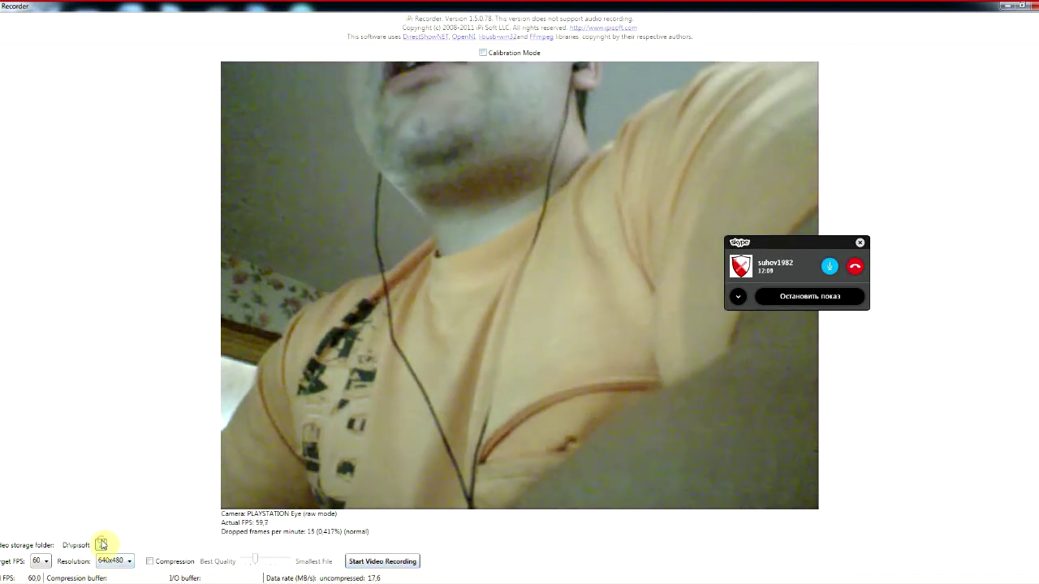
click(102, 544)
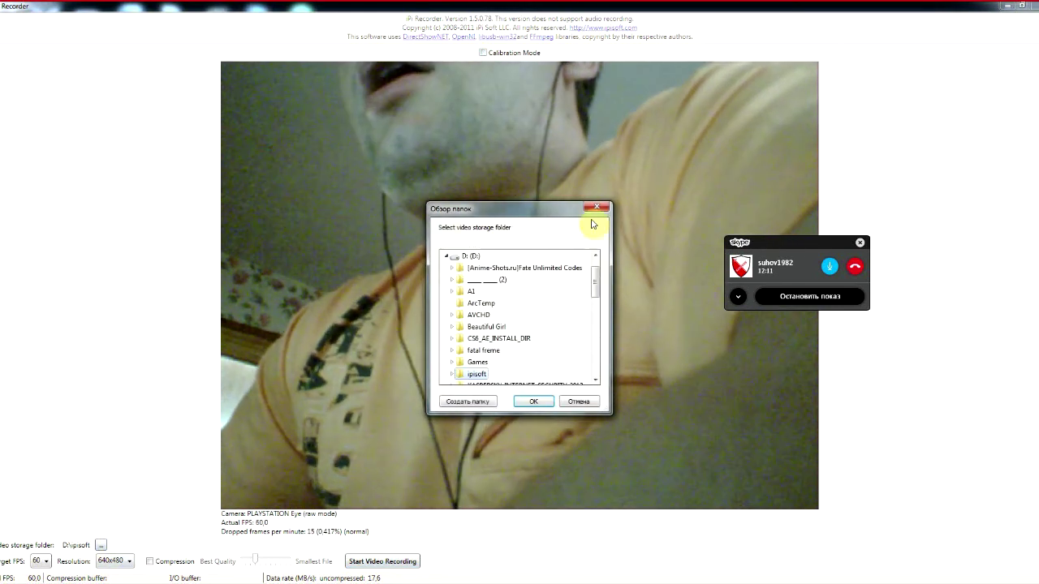
click(596, 208)
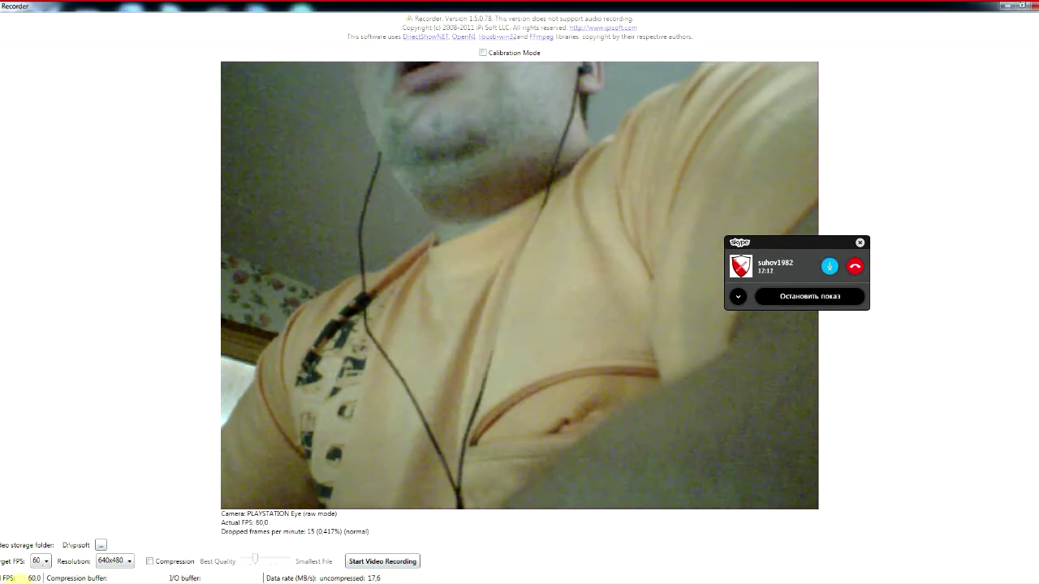
Keep Target FPS at 60 and resolution at 640x480, then minimize the recorder.
click(38, 561)
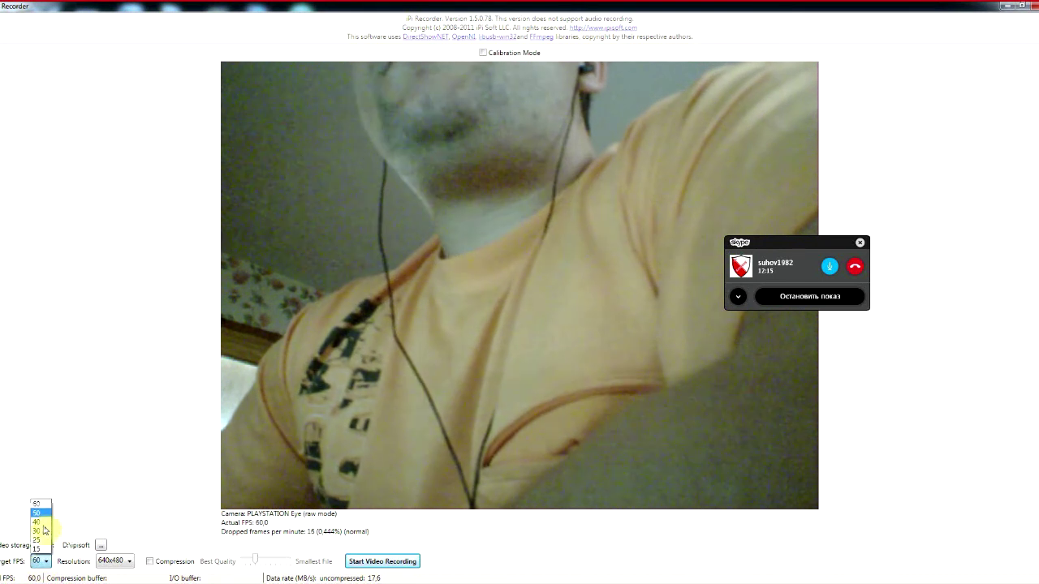
click(39, 561)
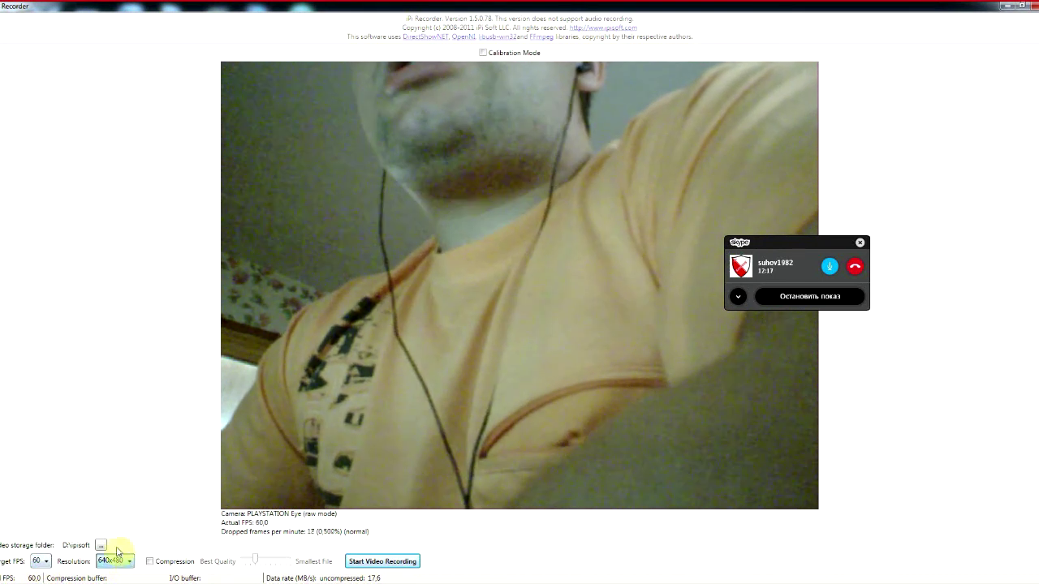
click(115, 560)
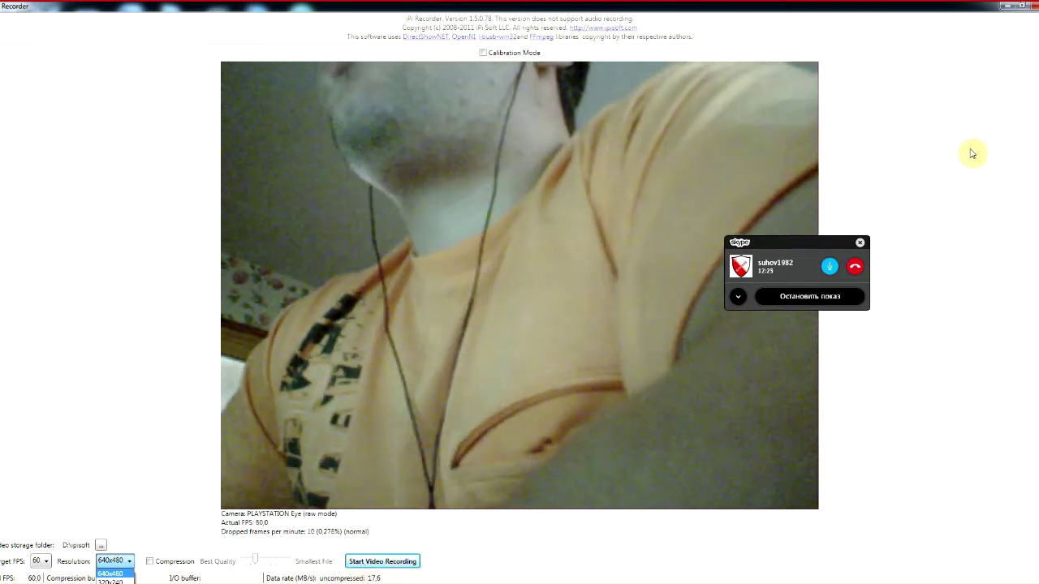
click(1006, 10)
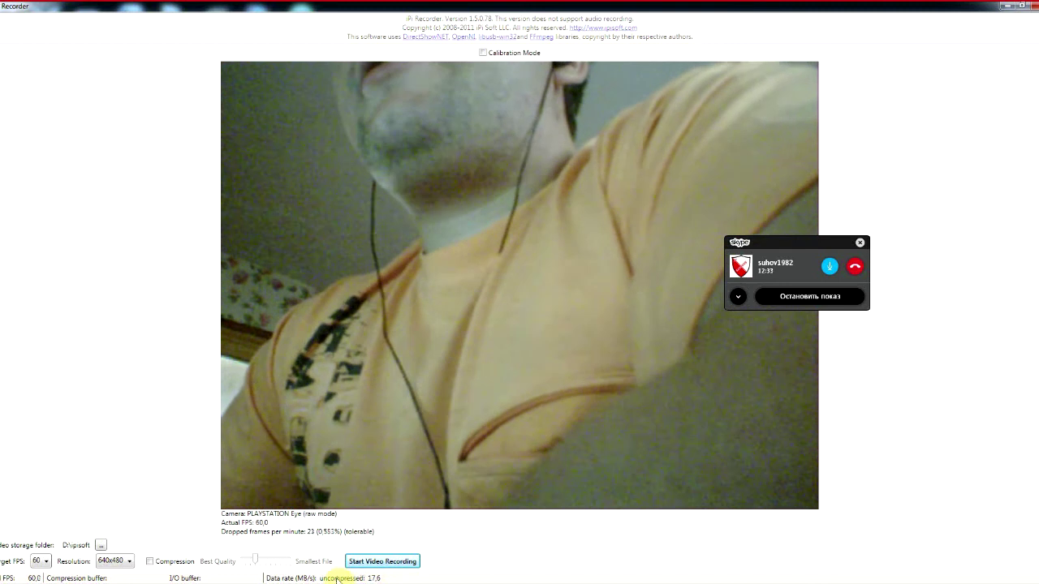
click(1008, 7)
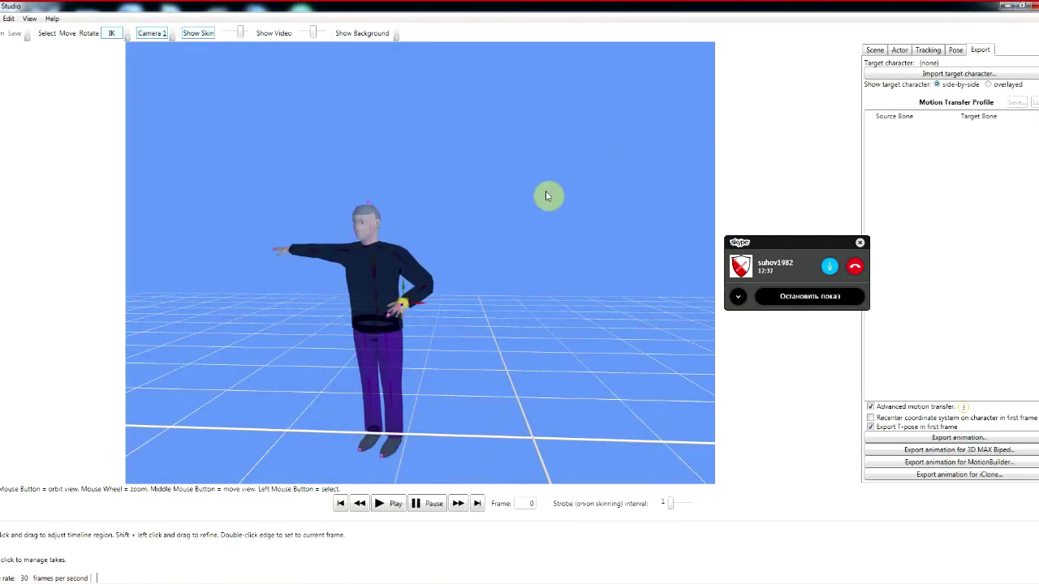
Bring the ipisoft.com/store page forward and scroll through the Software editions and Special Pricing sections.
key(alt+Tab)
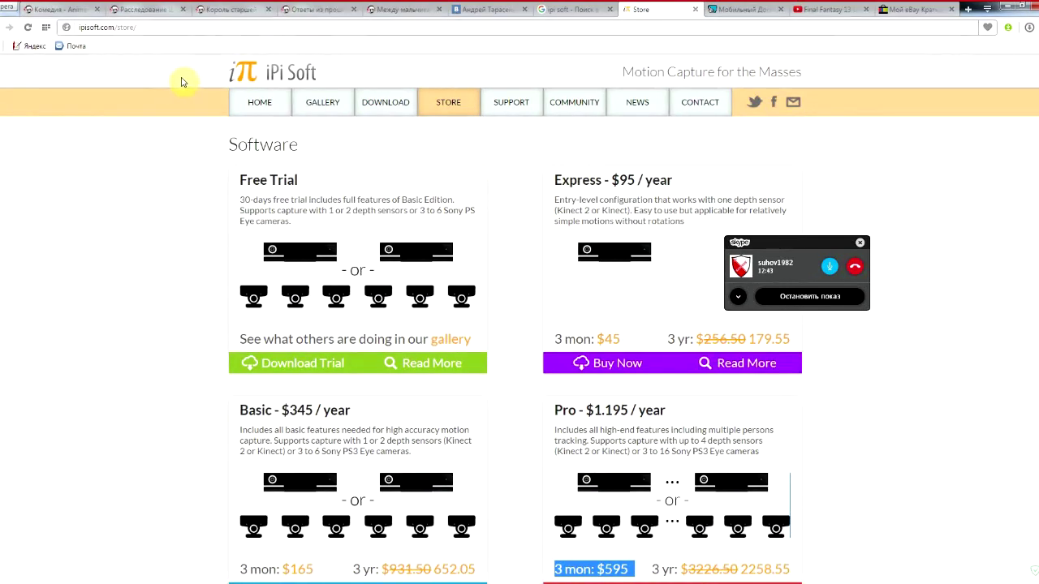
drag(184, 79, 334, 73)
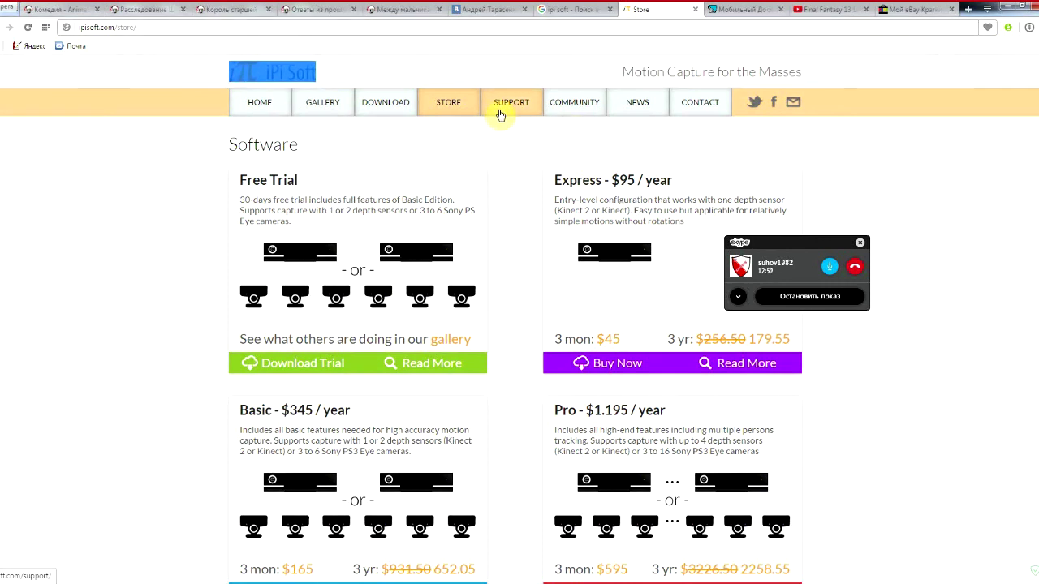
scroll(454, 199, down, 3)
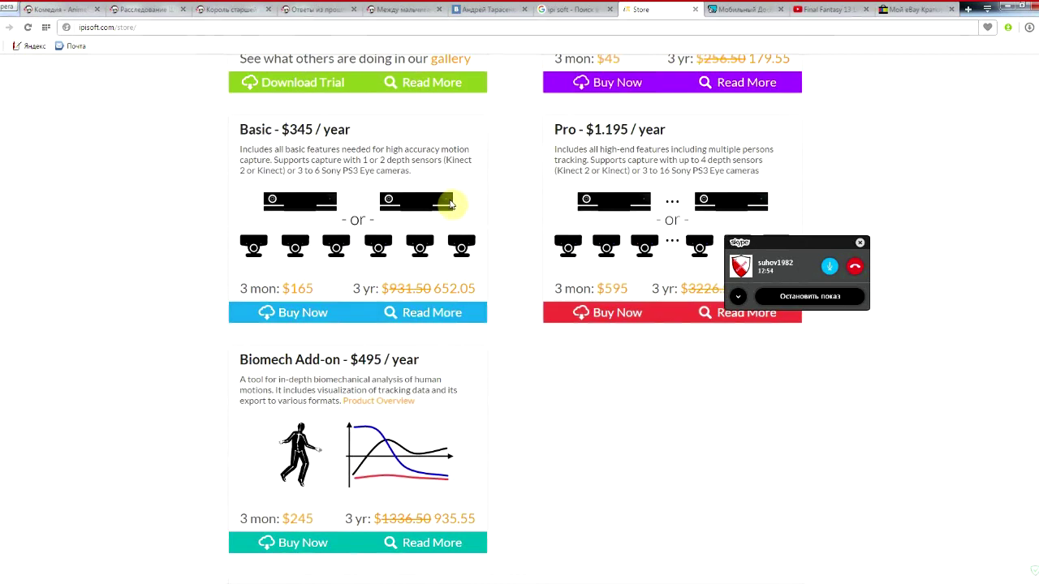
scroll(452, 204, down, 3)
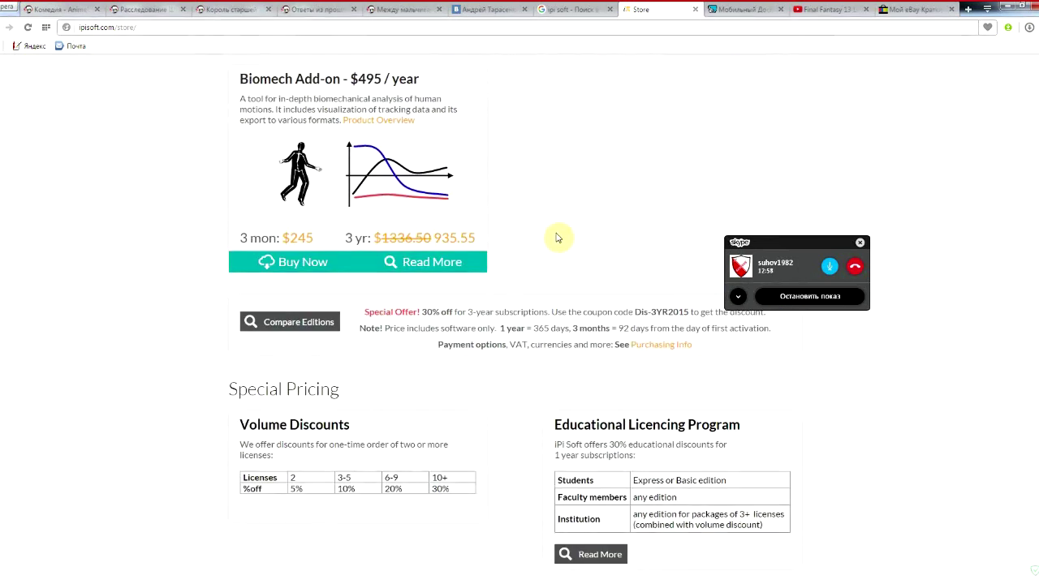
scroll(556, 237, up, 3)
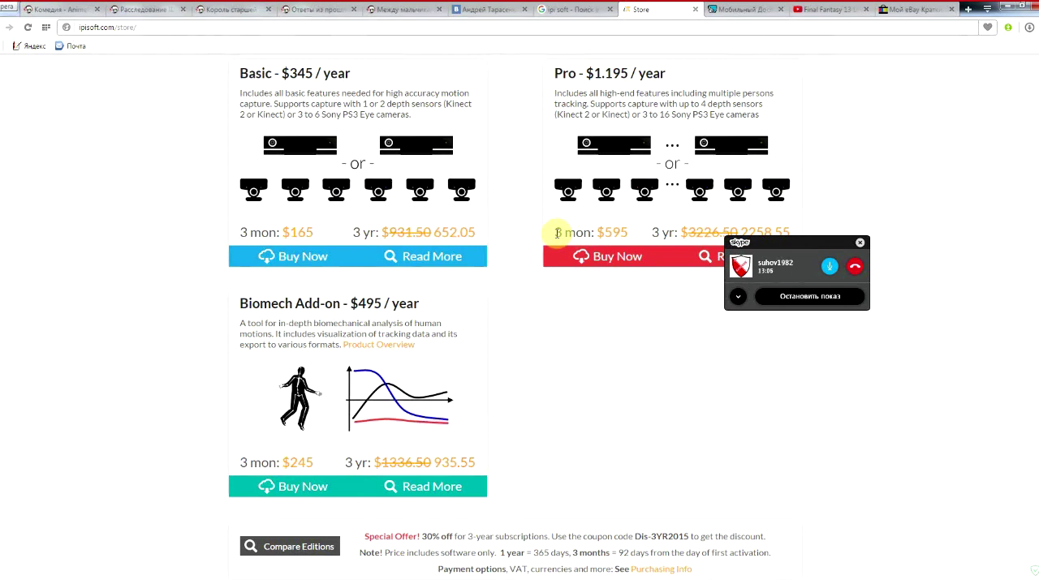
scroll(558, 234, up, 4)
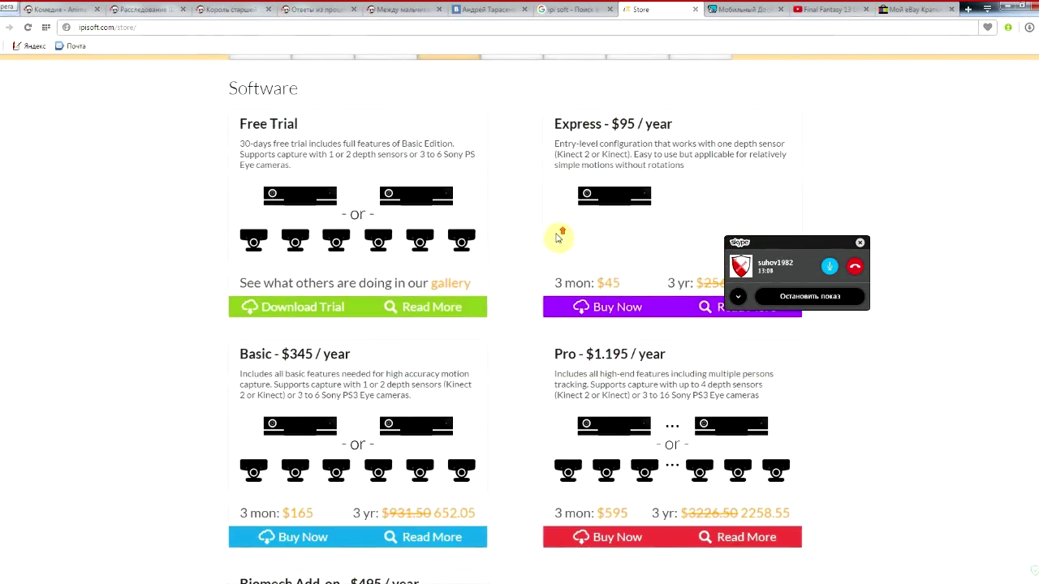
scroll(558, 235, up, 1)
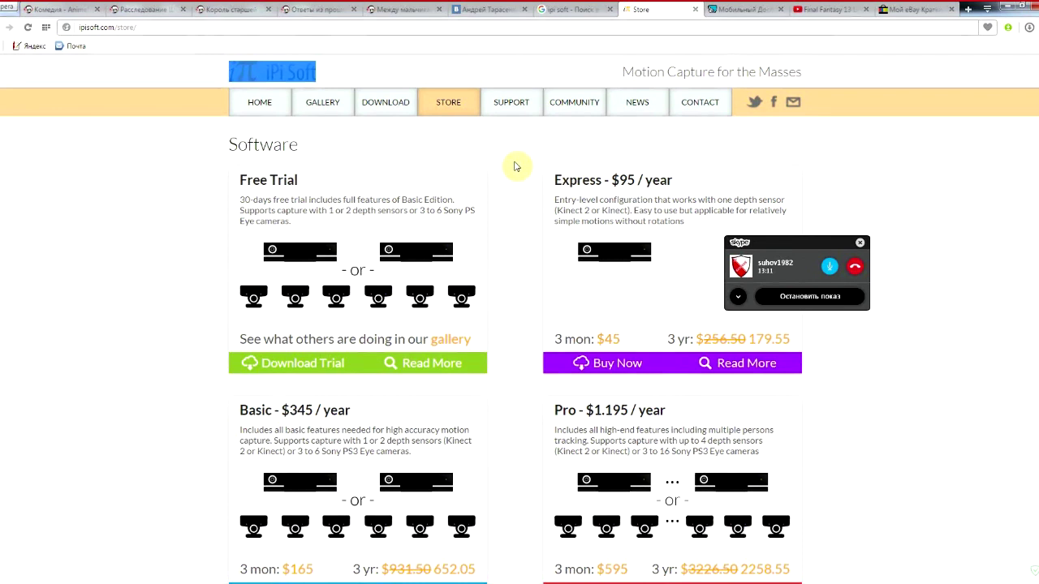
Open the Contact page and highlight the technical support, purchase and partner request addresses.
click(711, 106)
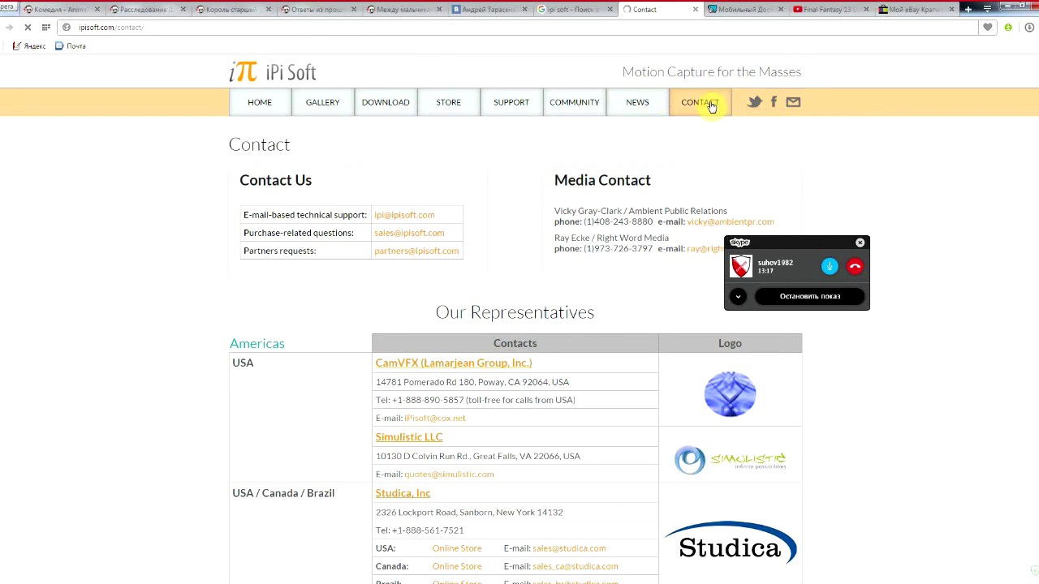
drag(451, 215, 361, 217)
click(456, 235)
drag(430, 241, 371, 239)
drag(440, 214, 374, 217)
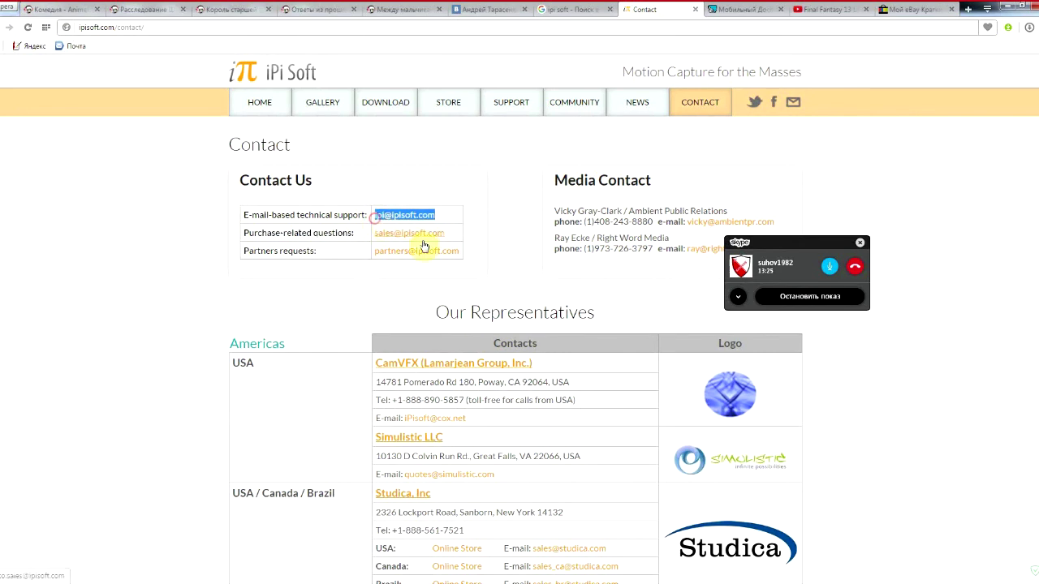
drag(462, 252, 362, 253)
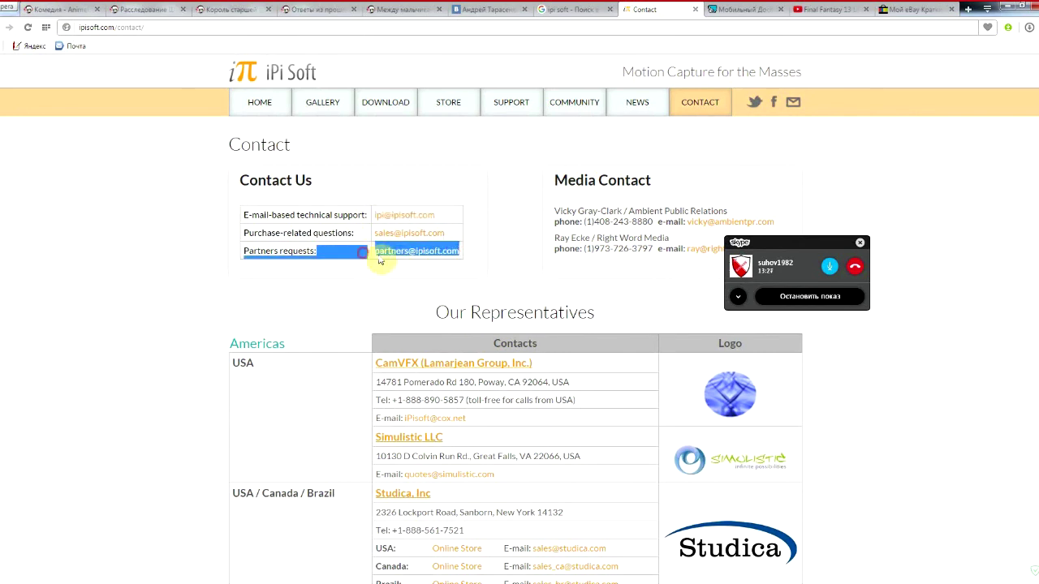
click(384, 324)
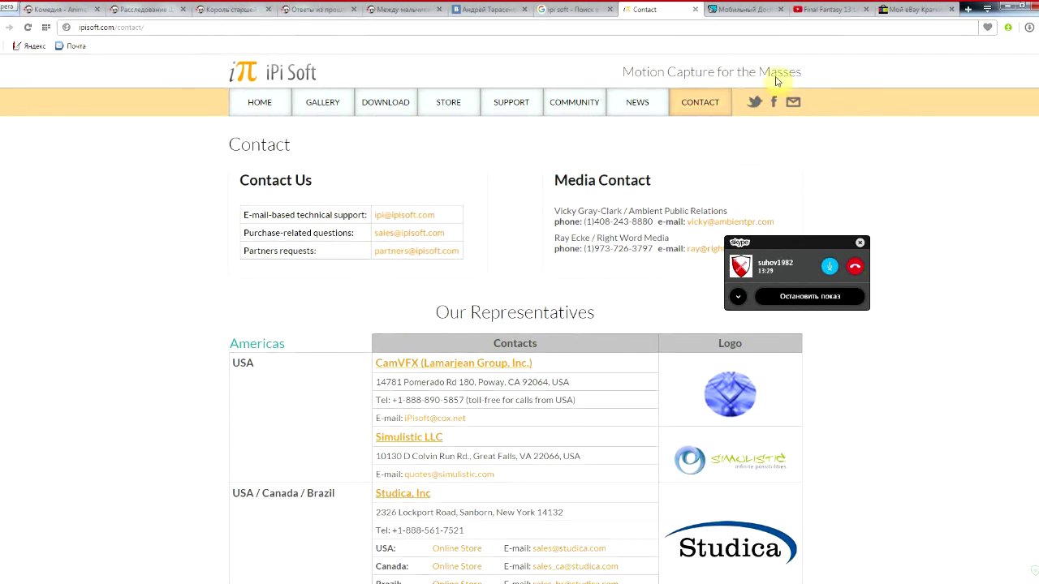